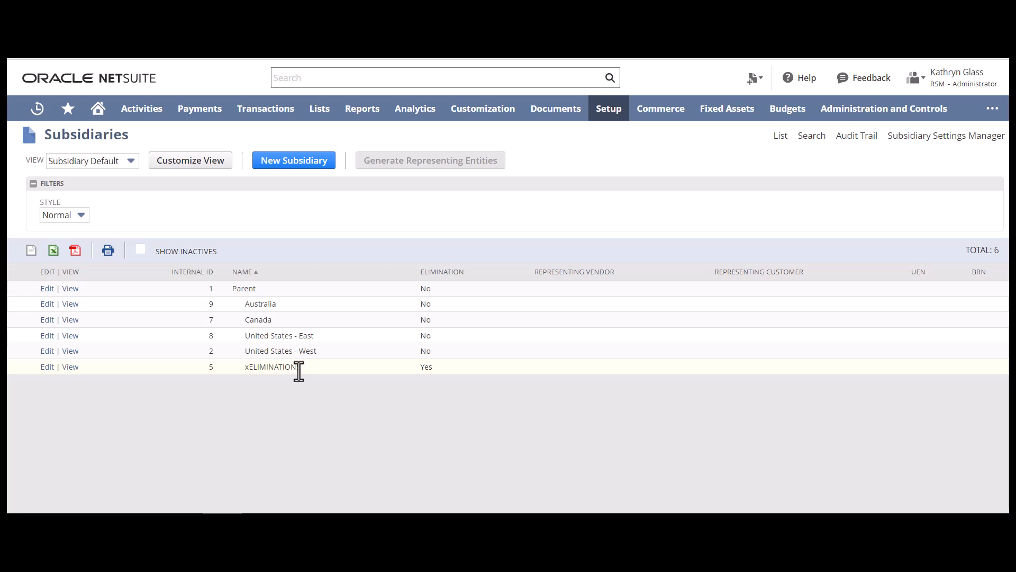
Open a new subsidiary record and inspect its parent subsidiary choices and elimination option
click(284, 167)
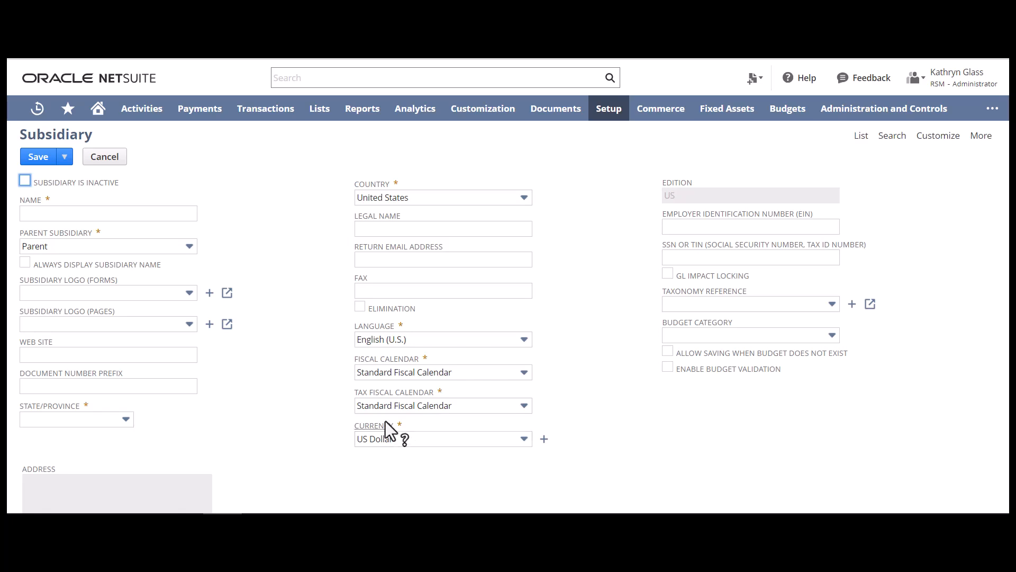
click(165, 245)
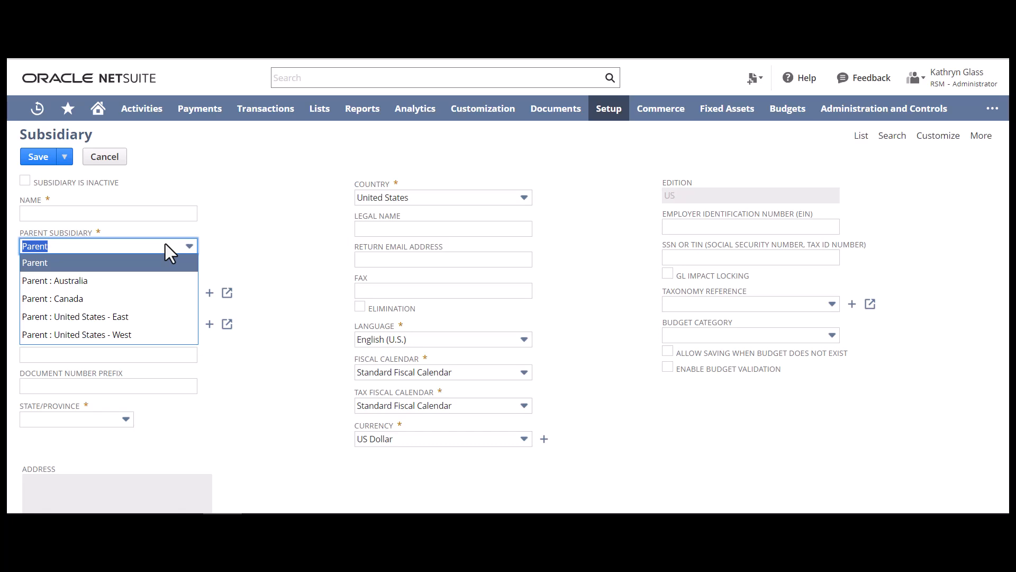
click(165, 244)
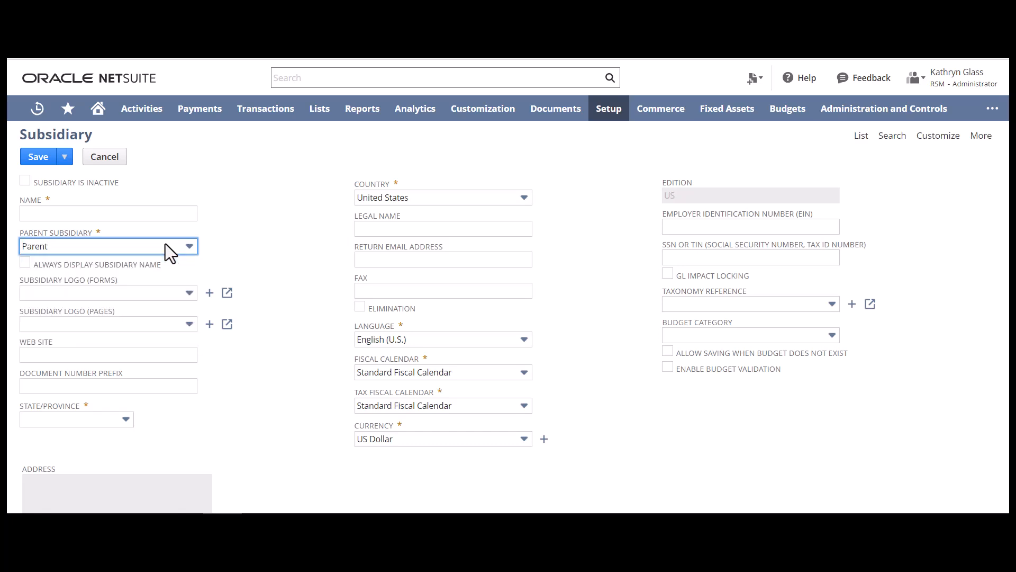
click(357, 314)
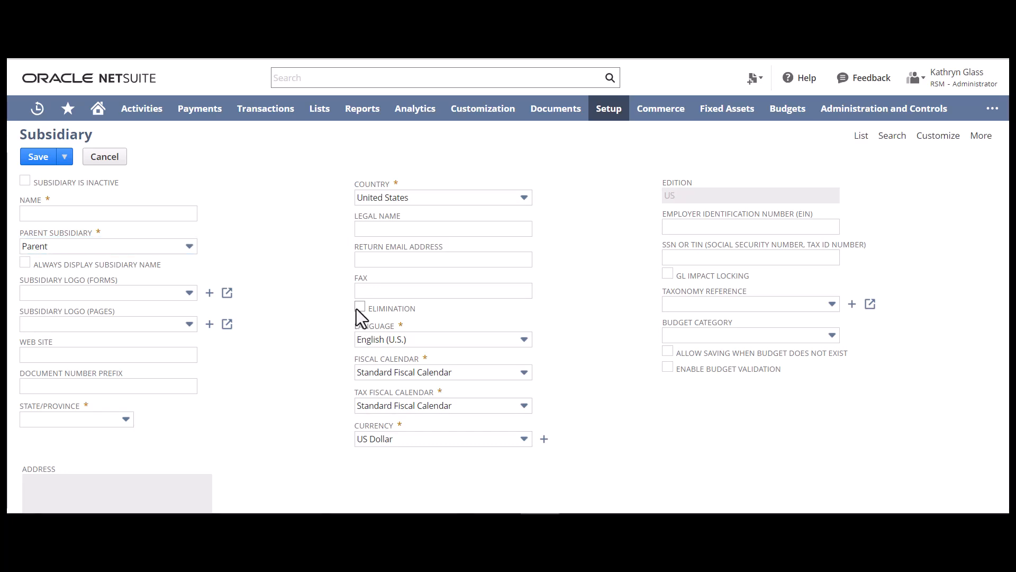
Open the currencies list and bring up a blank new currency record to view its automatic update setting
mouse_move(321, 130)
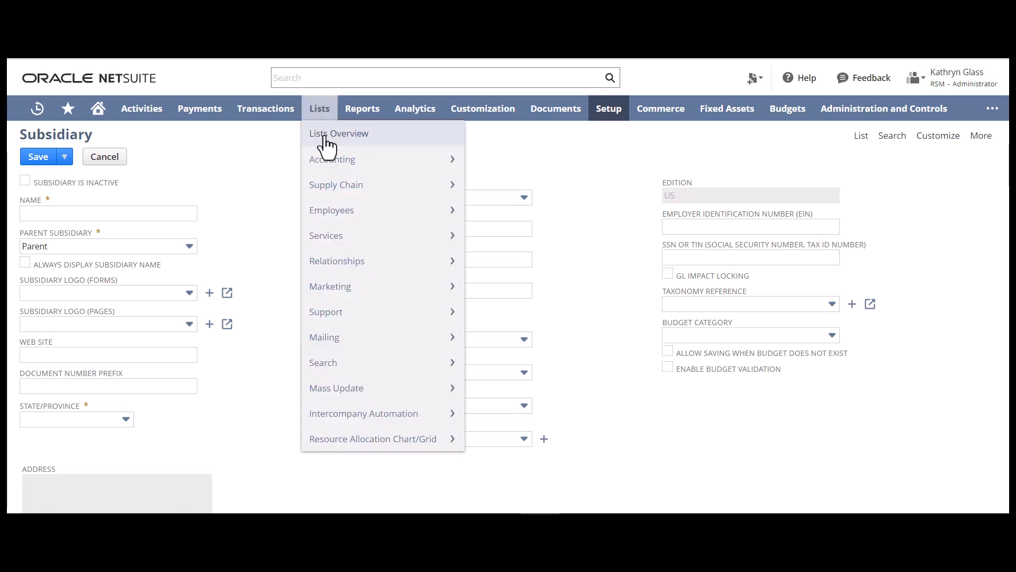
mouse_move(402, 163)
click(484, 153)
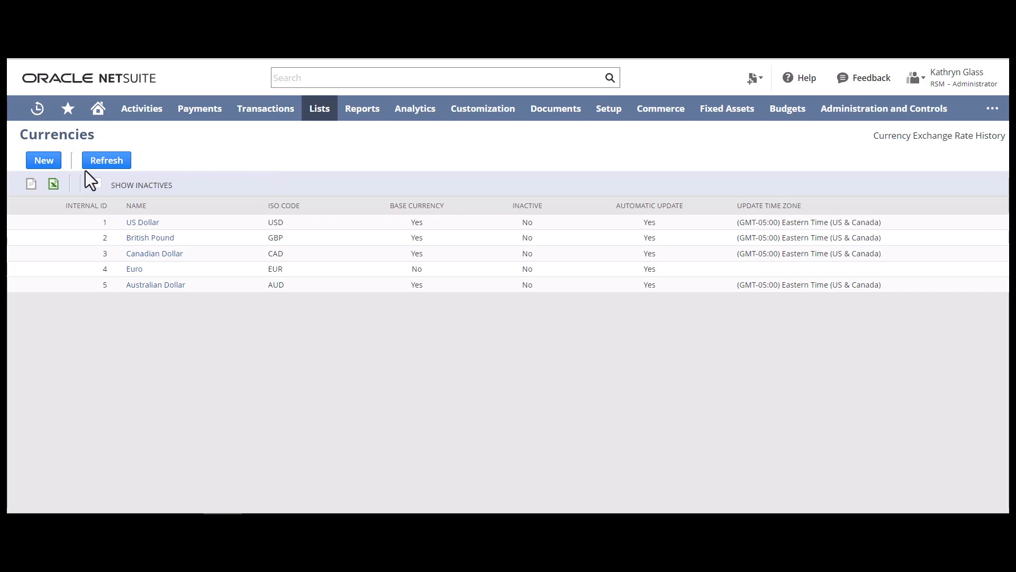
click(38, 167)
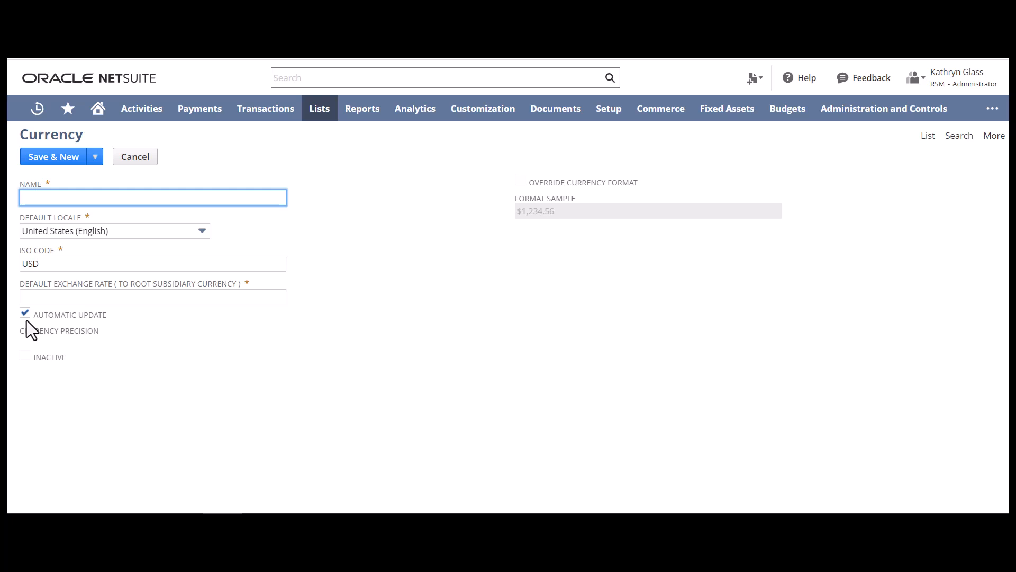
Open the currency exchange rates list to review the rates between base and source currencies
mouse_move(318, 111)
mouse_move(324, 159)
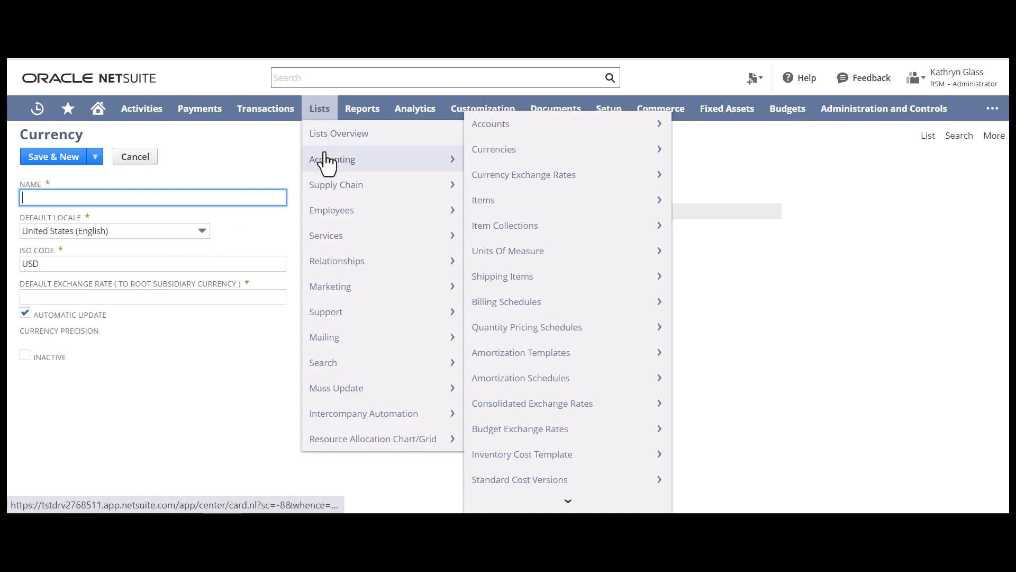
click(557, 175)
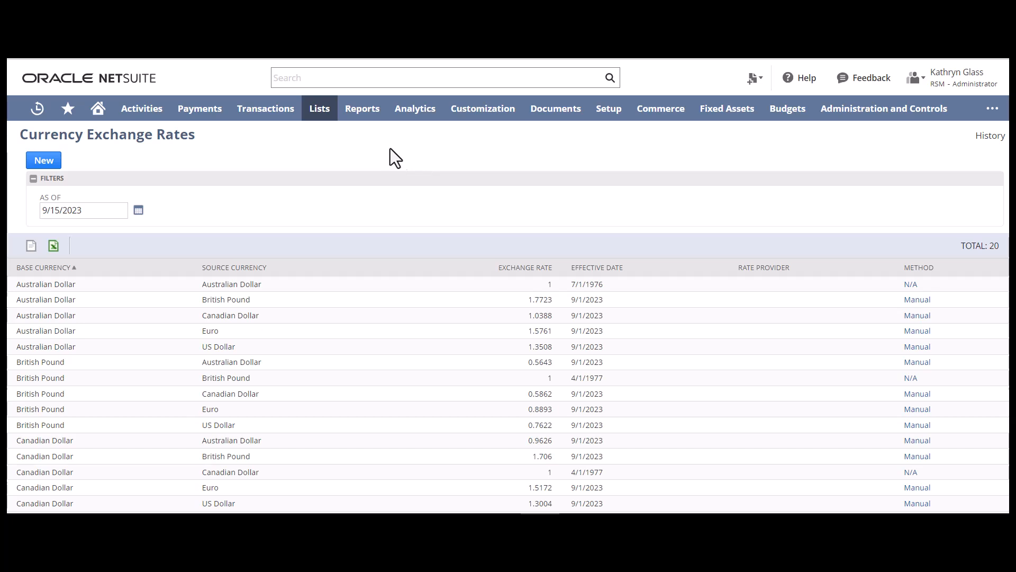
Start an advanced intercompany journal entry for subsidiary United States - East with approval status Approved
mouse_move(280, 114)
mouse_move(272, 413)
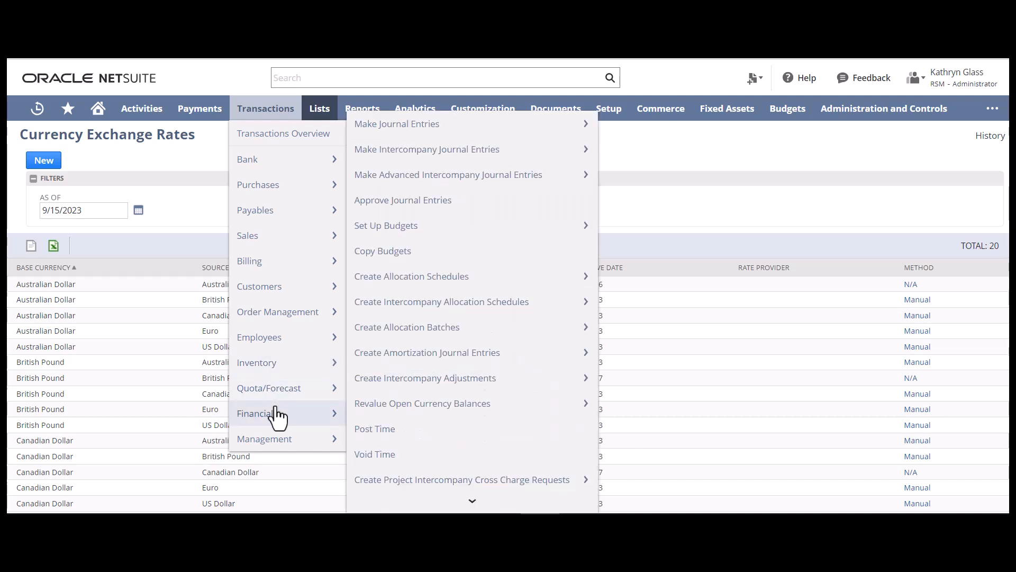
click(423, 180)
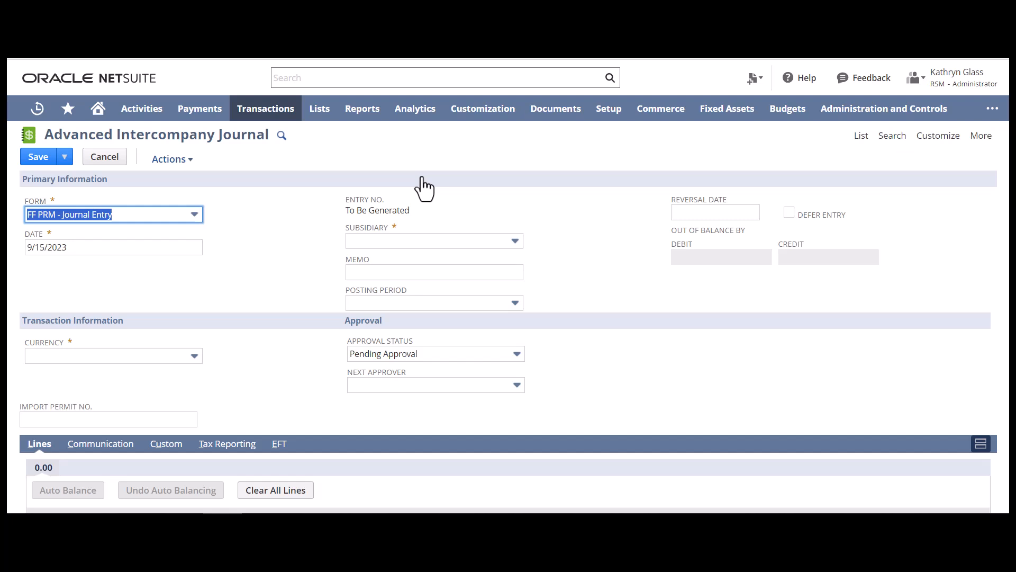
click(423, 239)
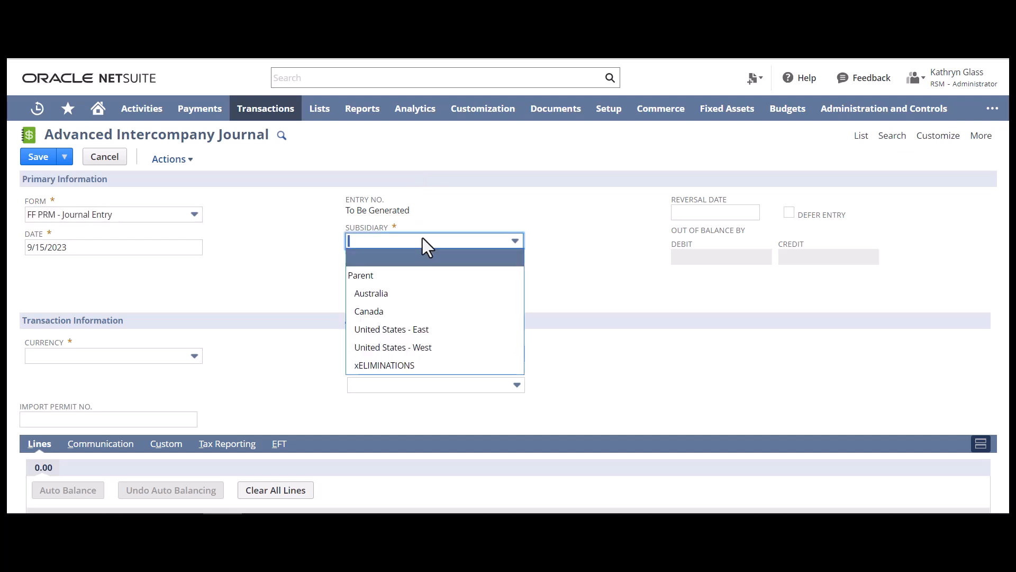
click(426, 330)
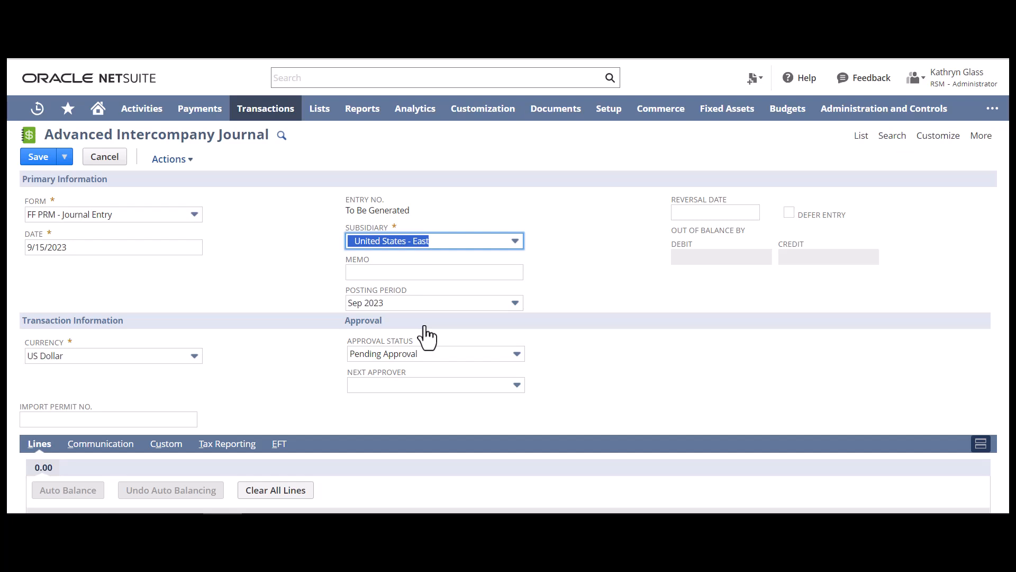
scroll(426, 337, down, 3)
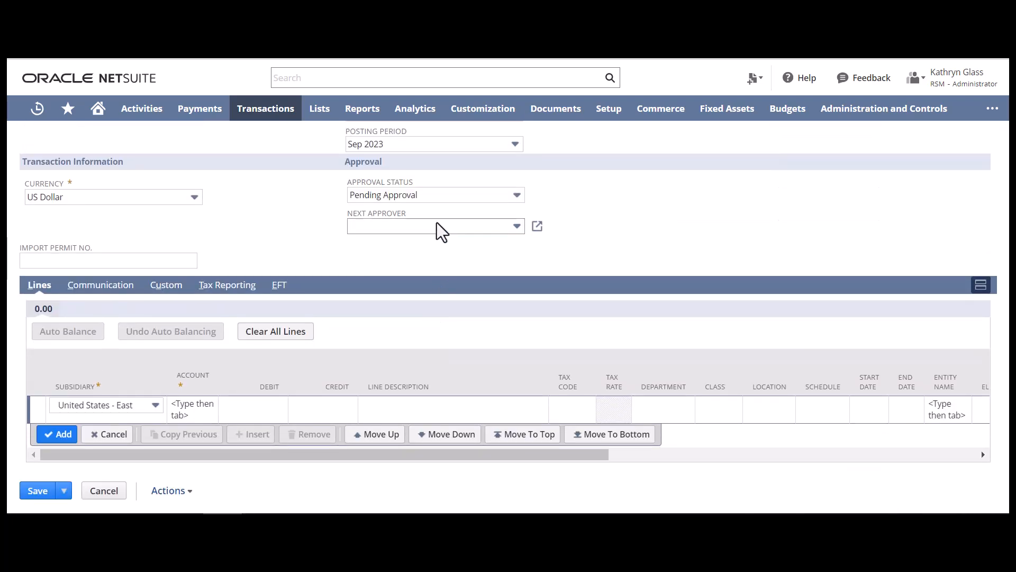
click(436, 195)
click(423, 227)
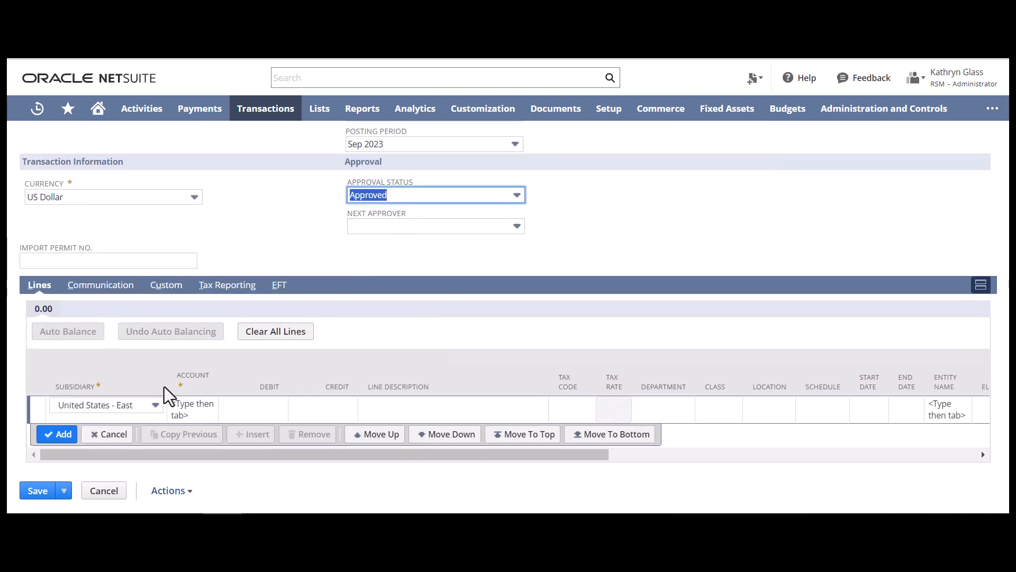
Add a United States - East journal line crediting account 6650 Operating Expenses : Insurance Expense with 1,000.00
click(184, 405)
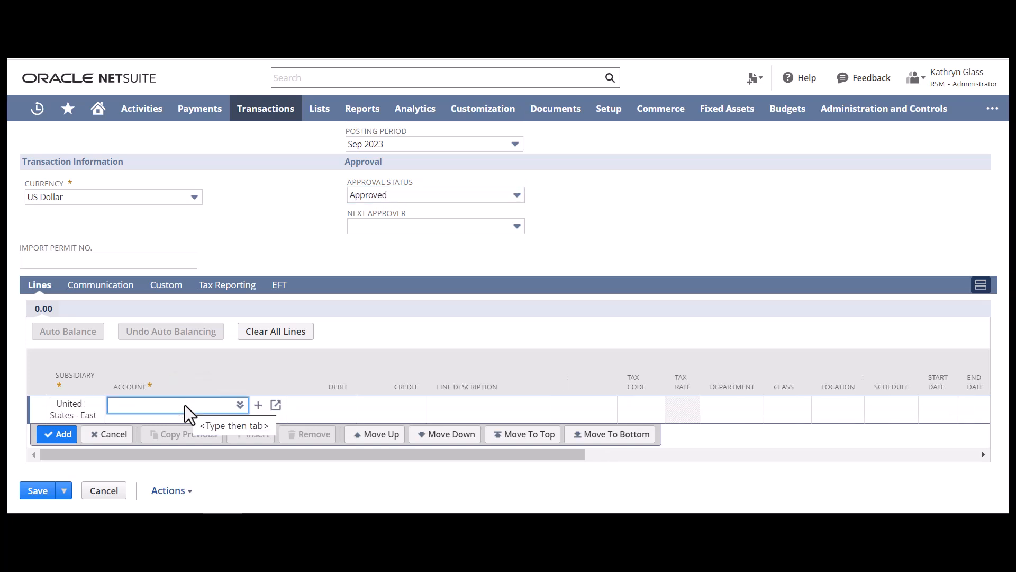
text(6650)
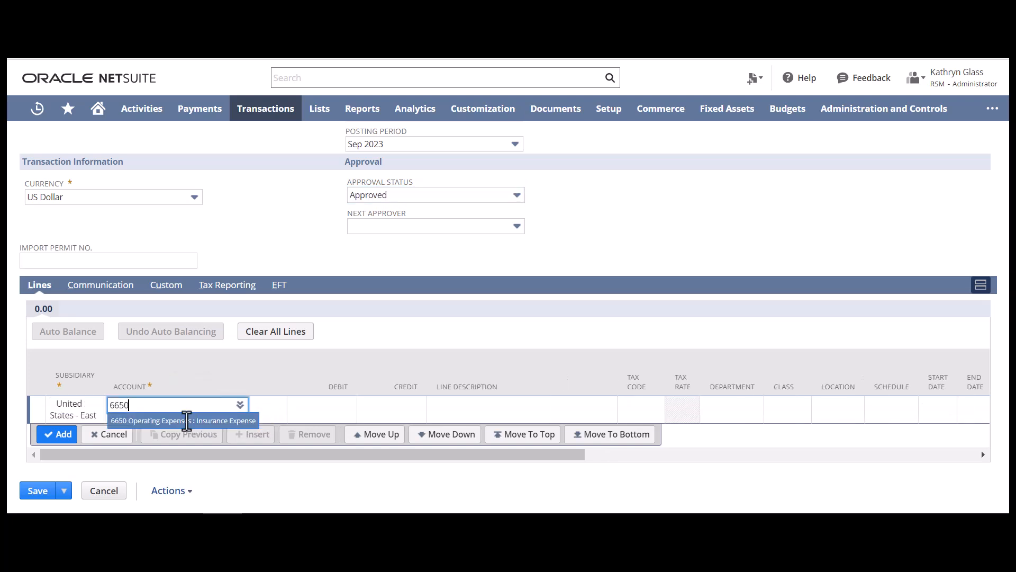
click(186, 419)
click(389, 404)
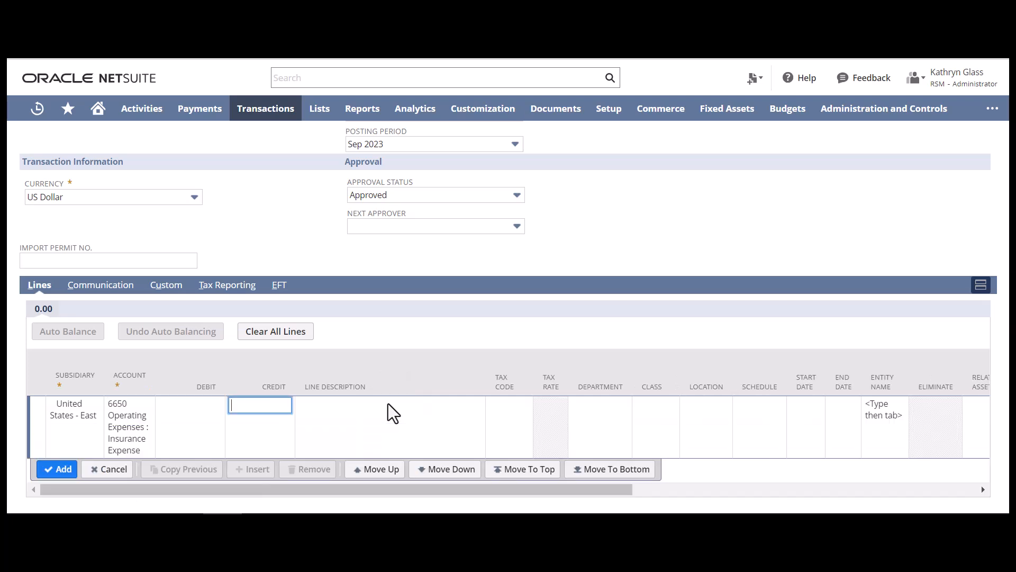
text(1000)
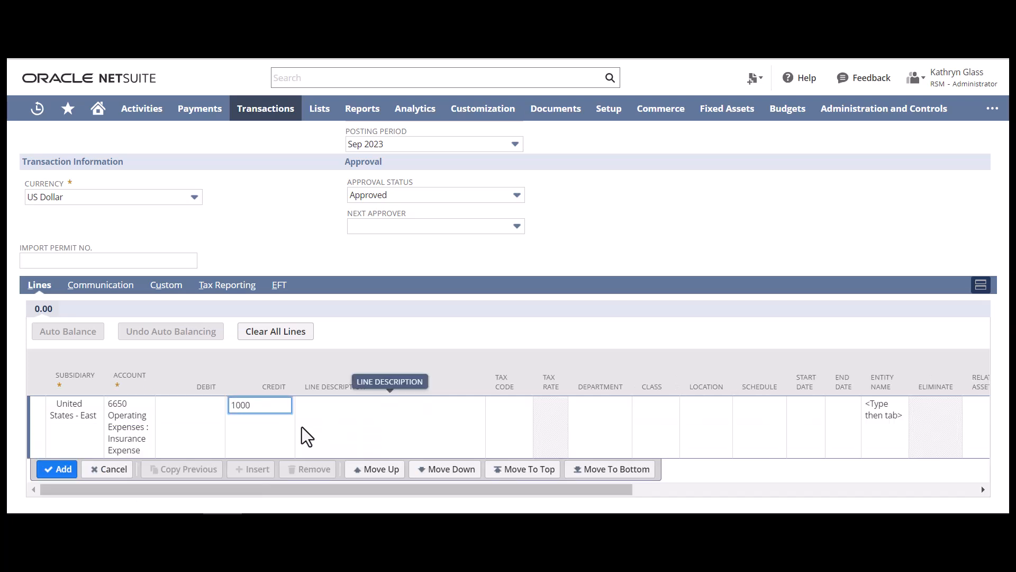
click(50, 469)
Add a Canada journal line debiting account 6650 Operating Expenses : Insurance Expense with 1,000.00
click(76, 468)
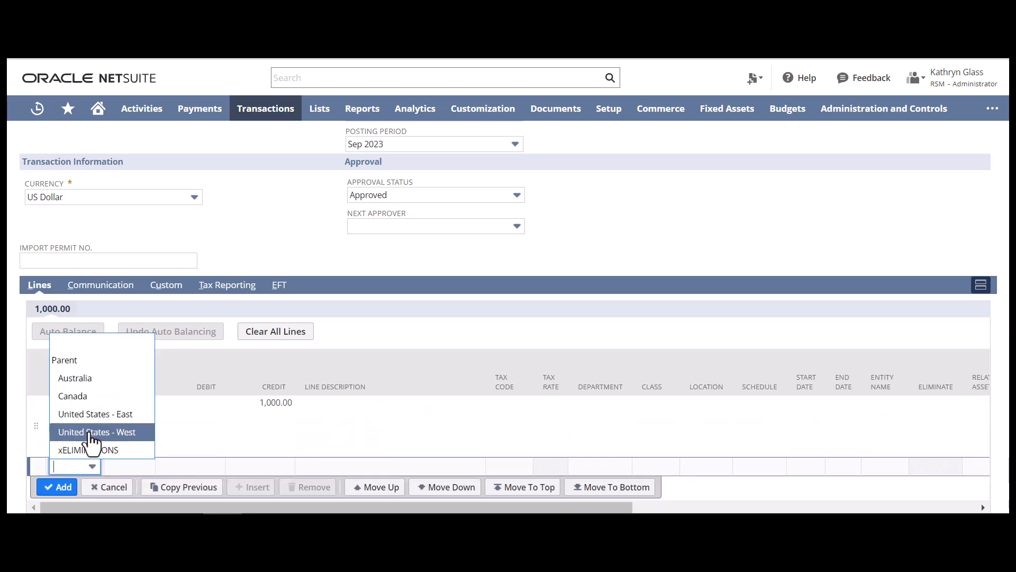
click(79, 396)
key(Tab)
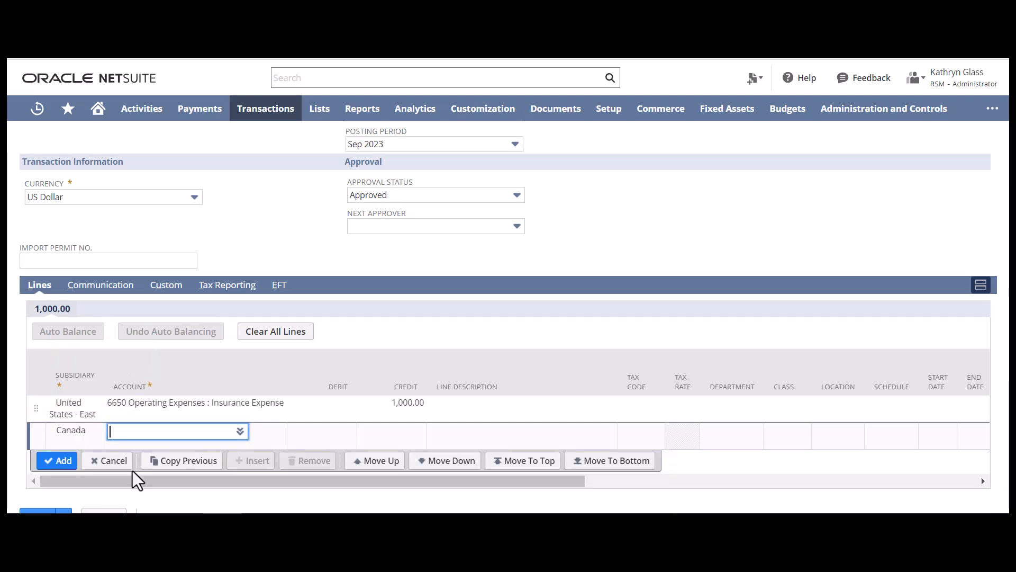
text(6650)
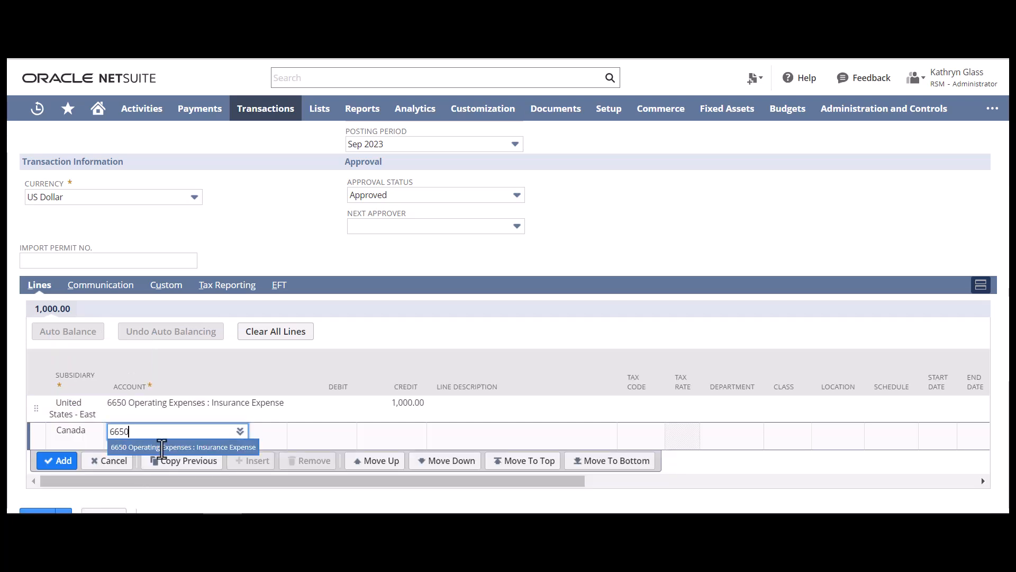
click(162, 447)
click(335, 440)
scroll(313, 445, down, 2)
click(53, 449)
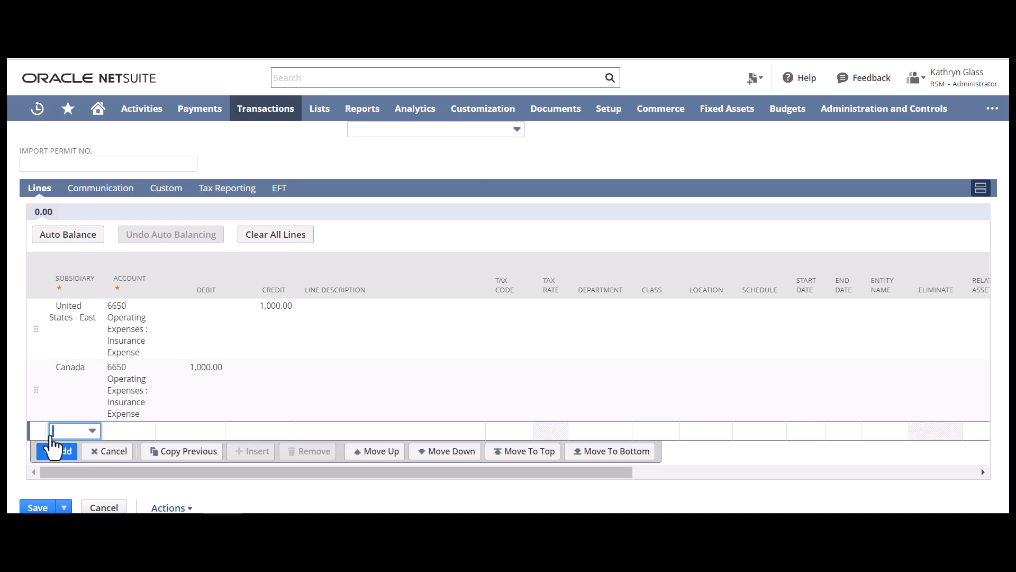
Auto-balance the intercompany journal lines, check the generated lines, and save the journal
click(69, 242)
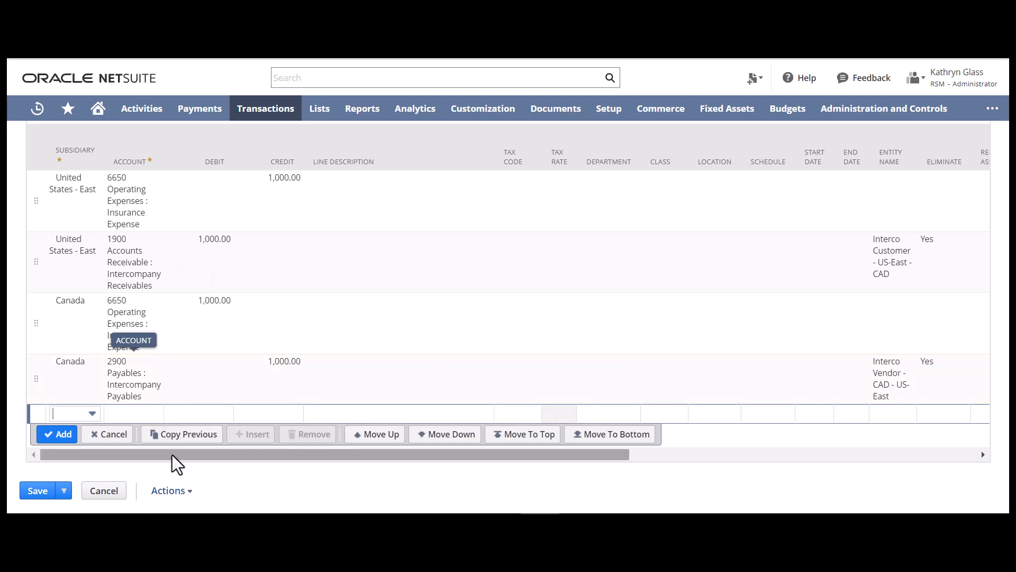
drag(173, 455, 530, 455)
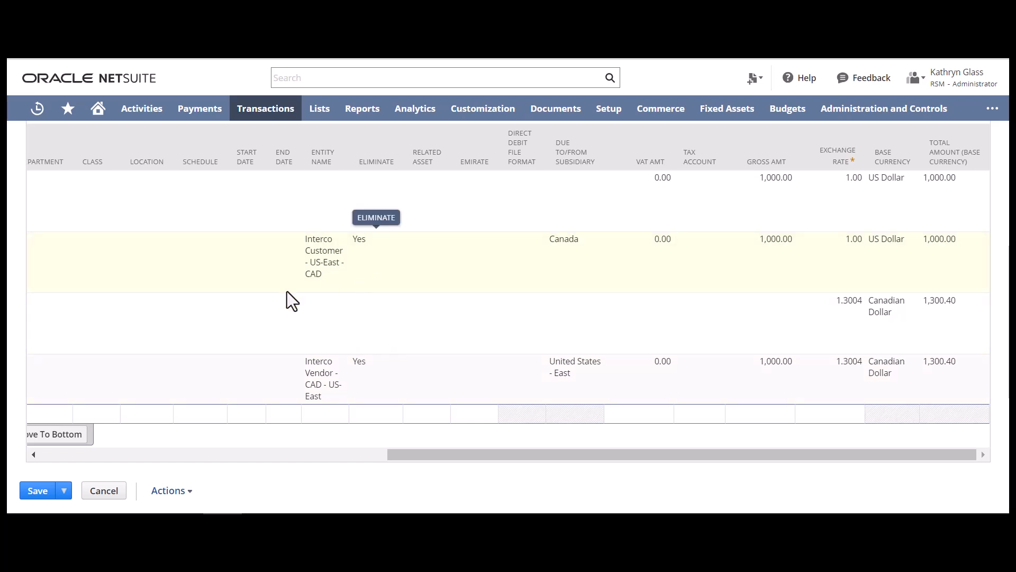
click(29, 493)
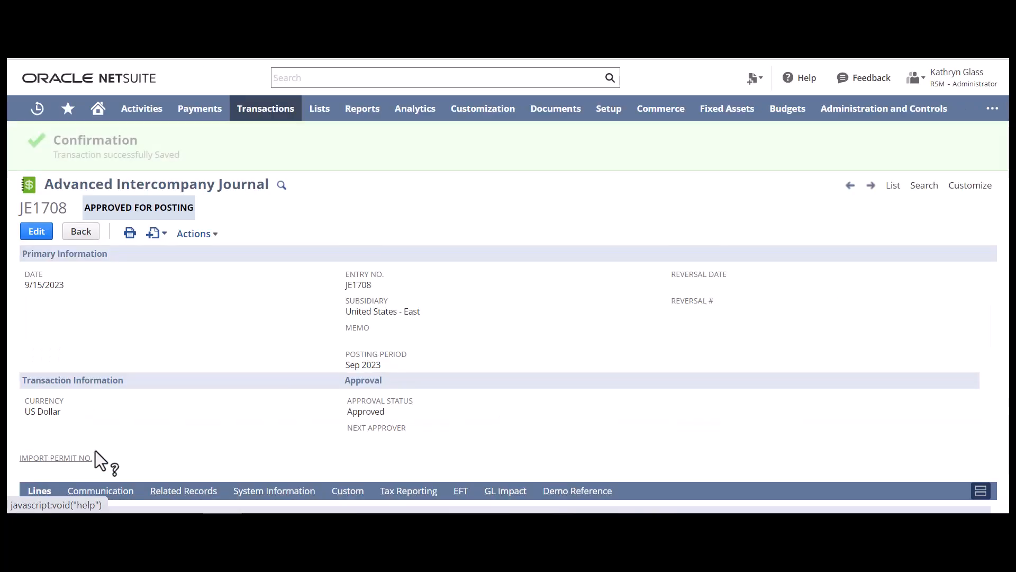
View the GL impact of the saved intercompany journal
mouse_move(197, 235)
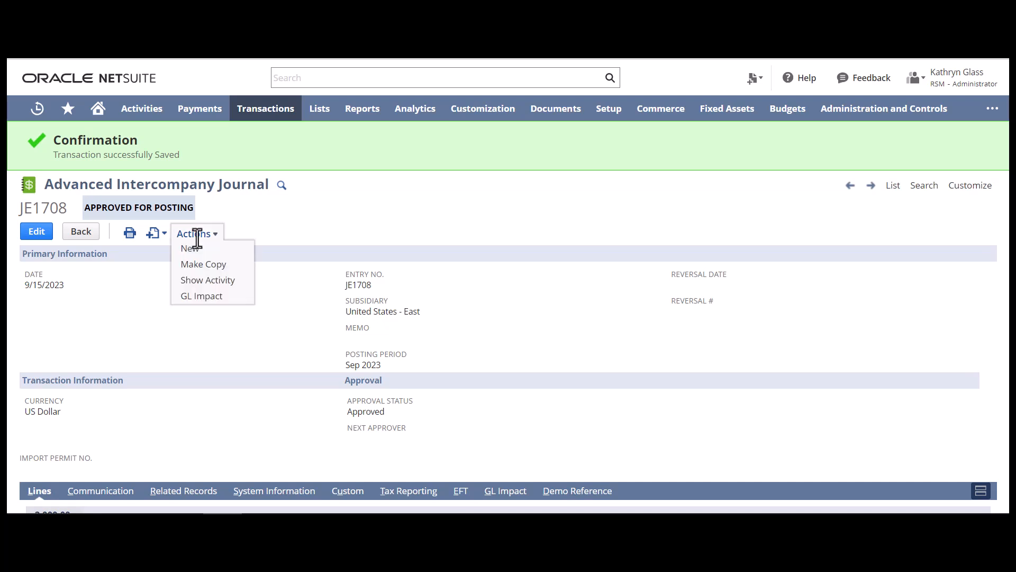
click(214, 298)
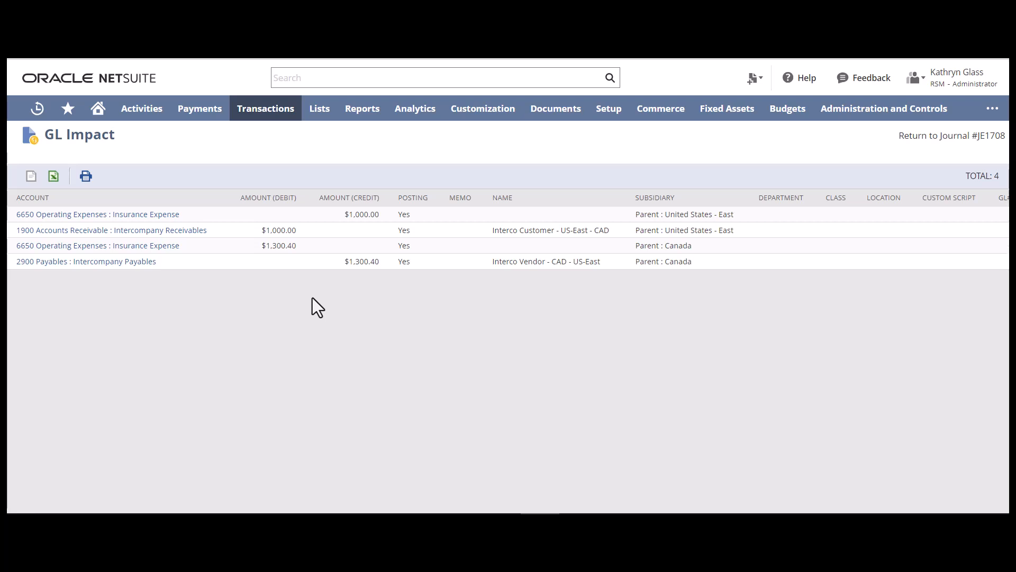
Open the intercompany netting balance overview and review the subsidiary balances through the last rows for amounts available for netting
mouse_move(260, 114)
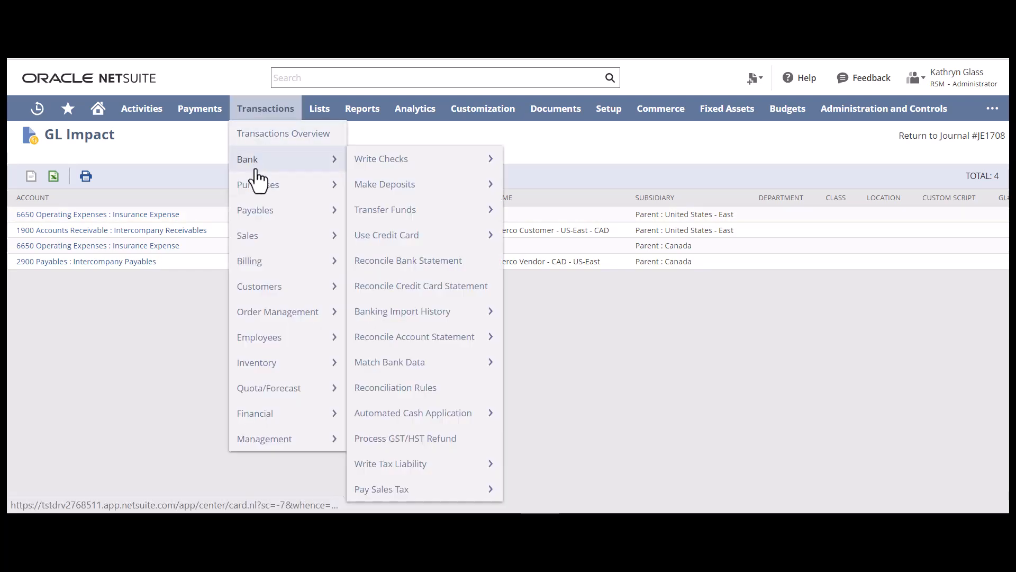
mouse_move(278, 416)
scroll(408, 414, down, 2)
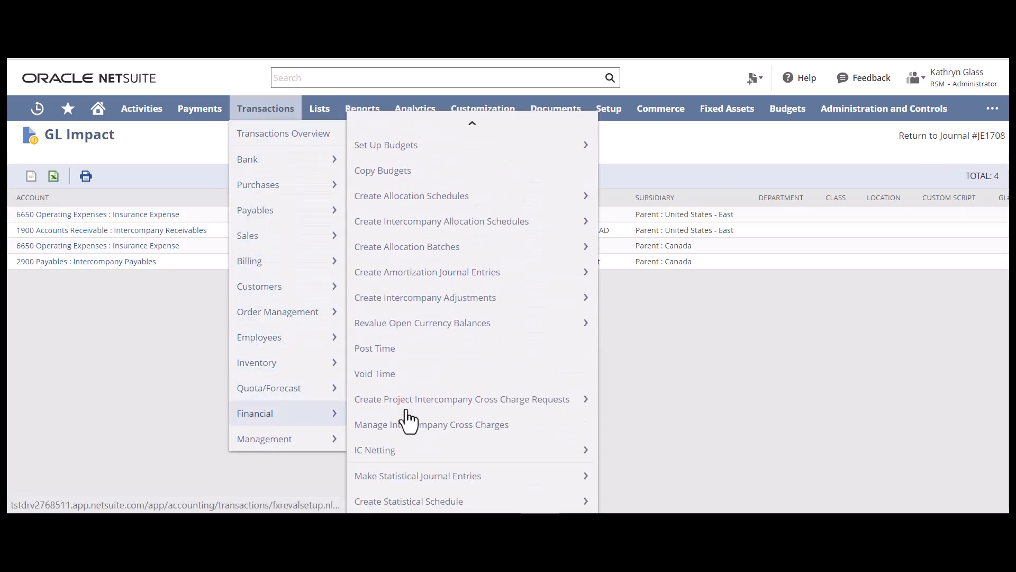
mouse_move(459, 458)
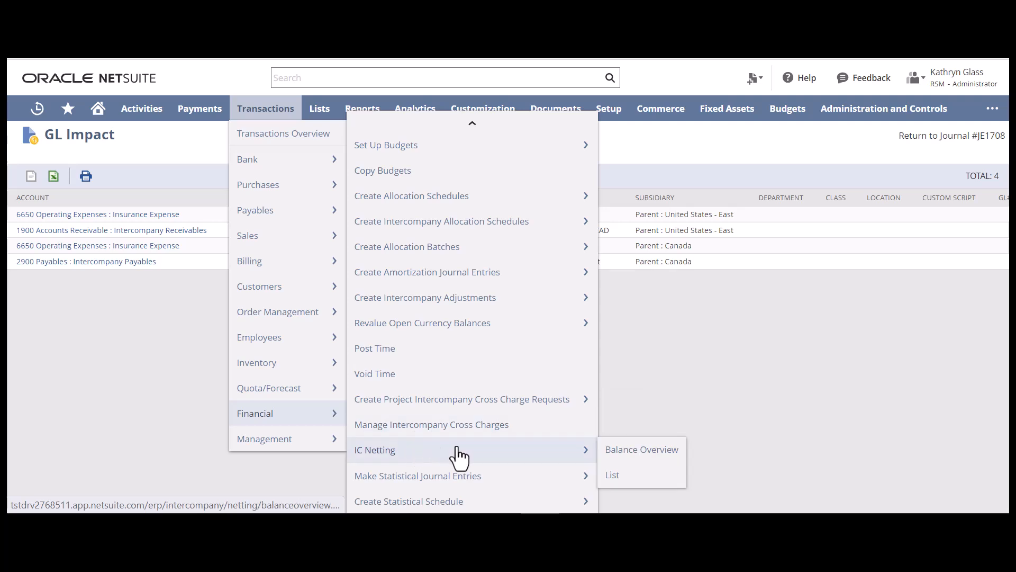
click(627, 450)
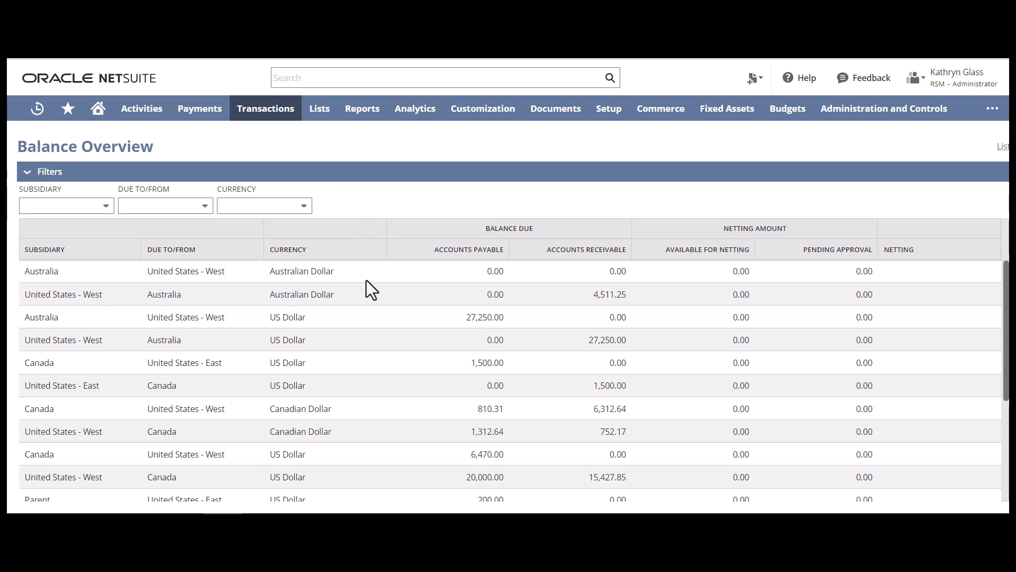
scroll(366, 280, down, 3)
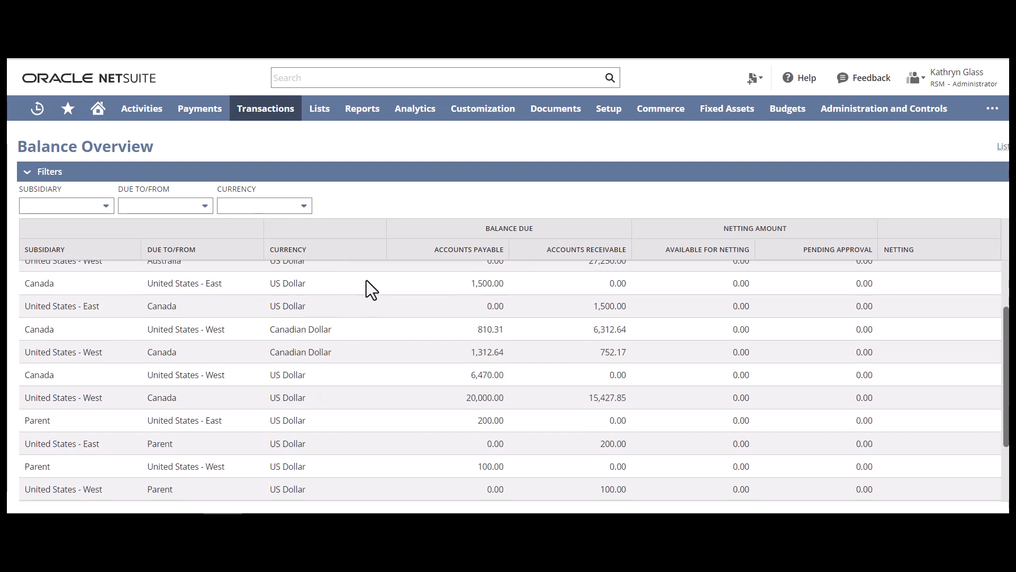
scroll(366, 280, down, 3)
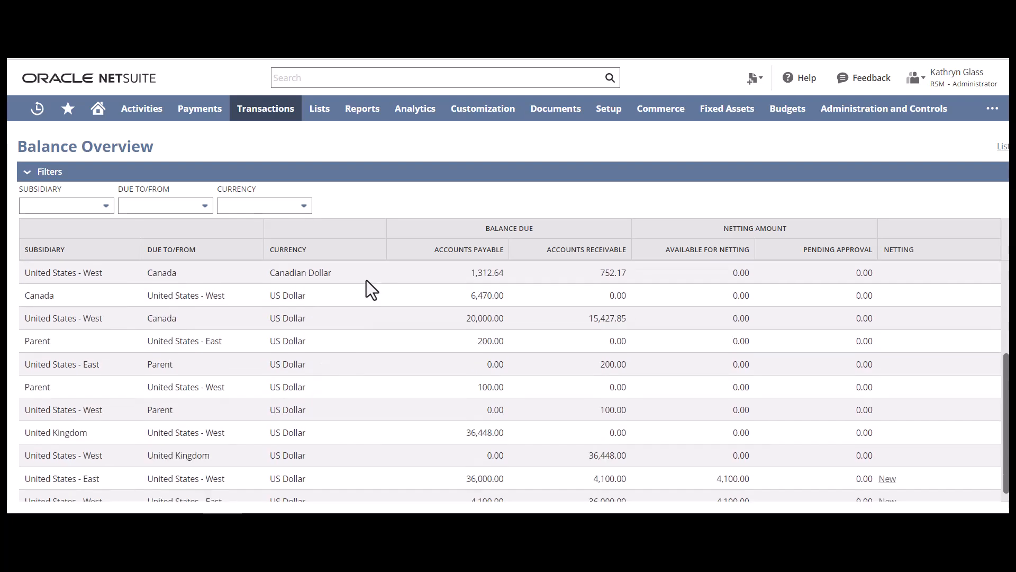
scroll(366, 281, down, 1)
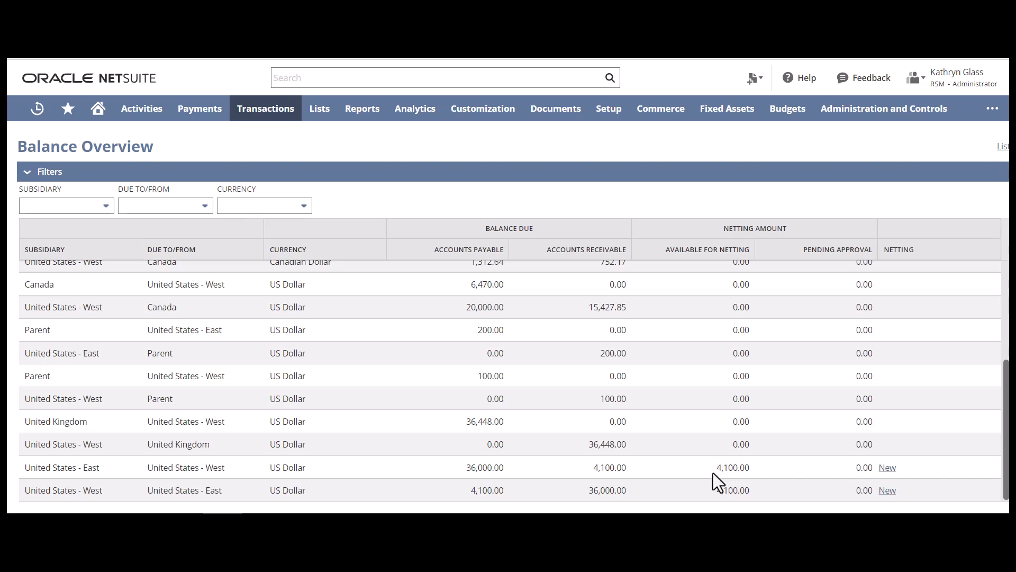
Create an intercompany netting statement for United States - East against United States - West, apply the suggested netting amounts, and save it
click(888, 471)
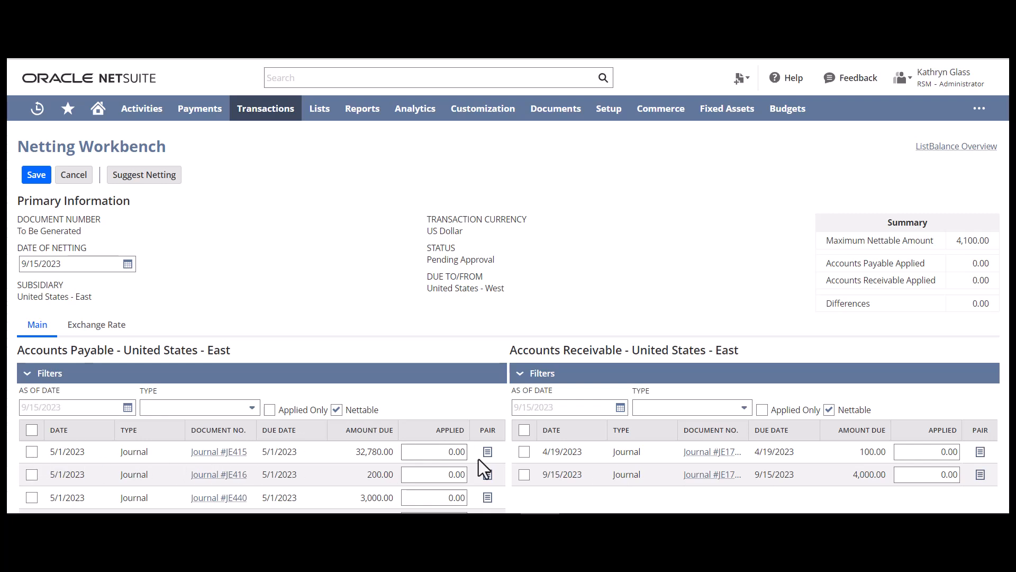
click(156, 179)
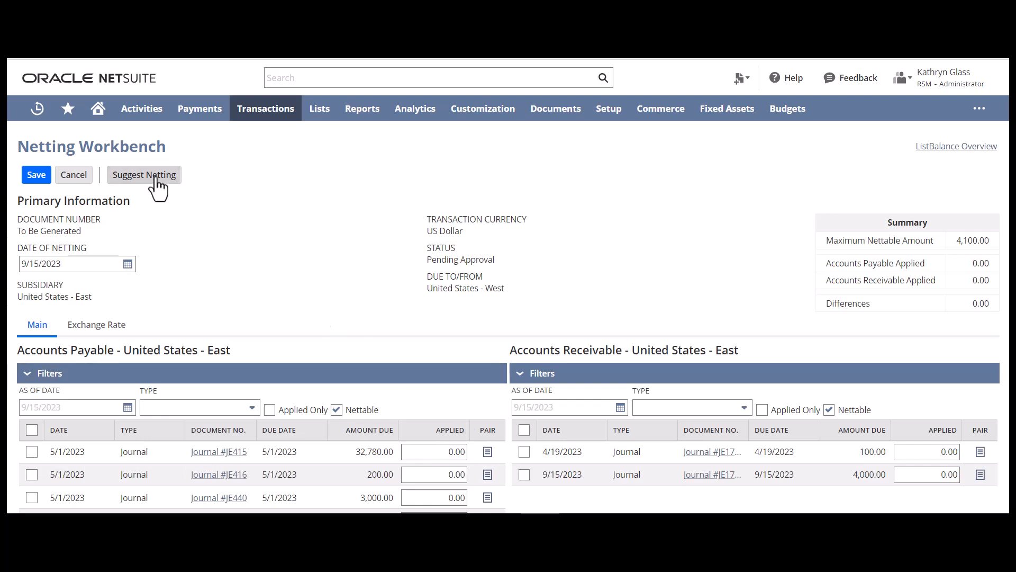
scroll(158, 187, down, 2)
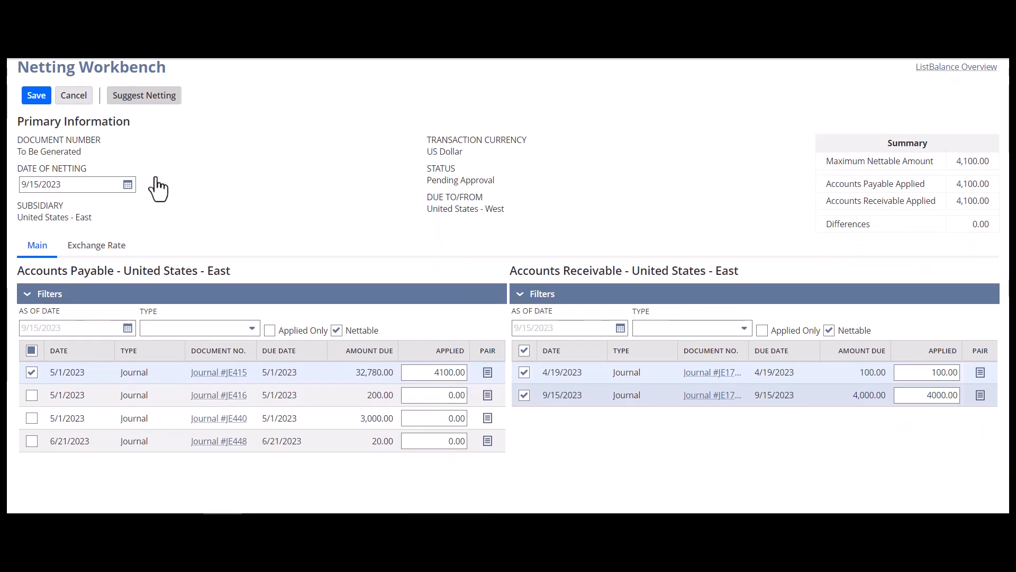
click(45, 102)
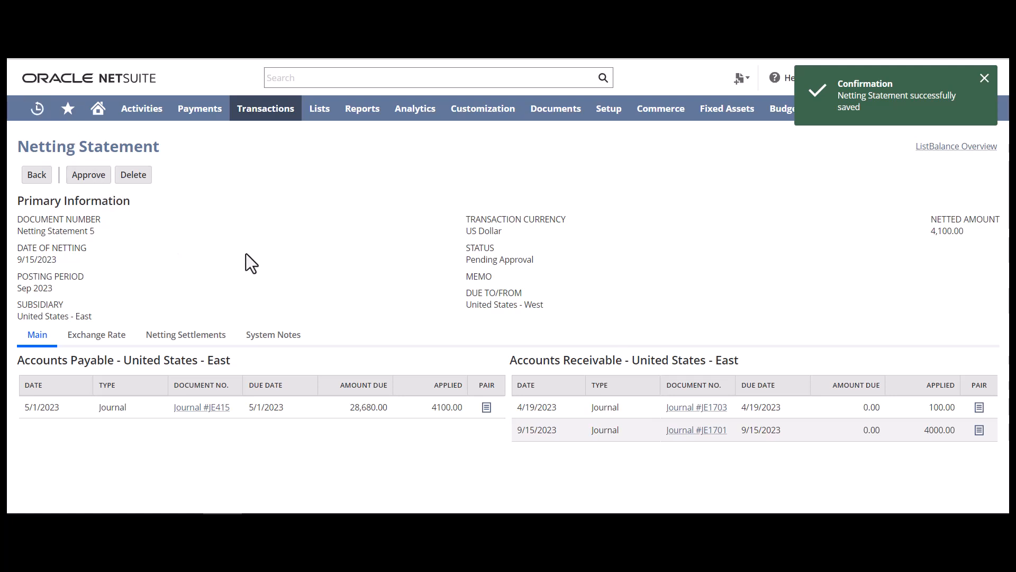
Approve the netting statement, then view the transaction its United States - West accounts receivable settlement is applied to
click(200, 343)
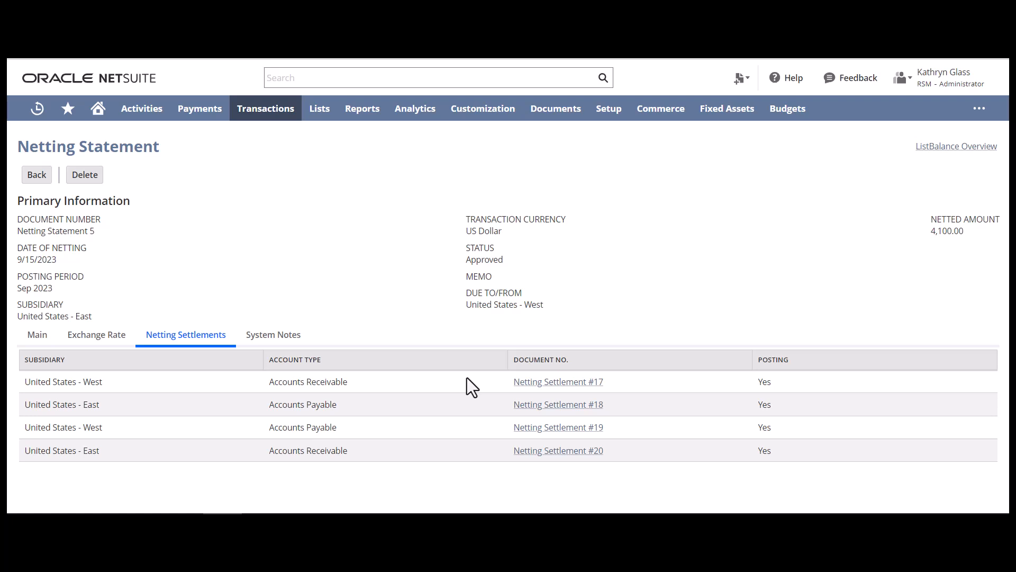
click(535, 383)
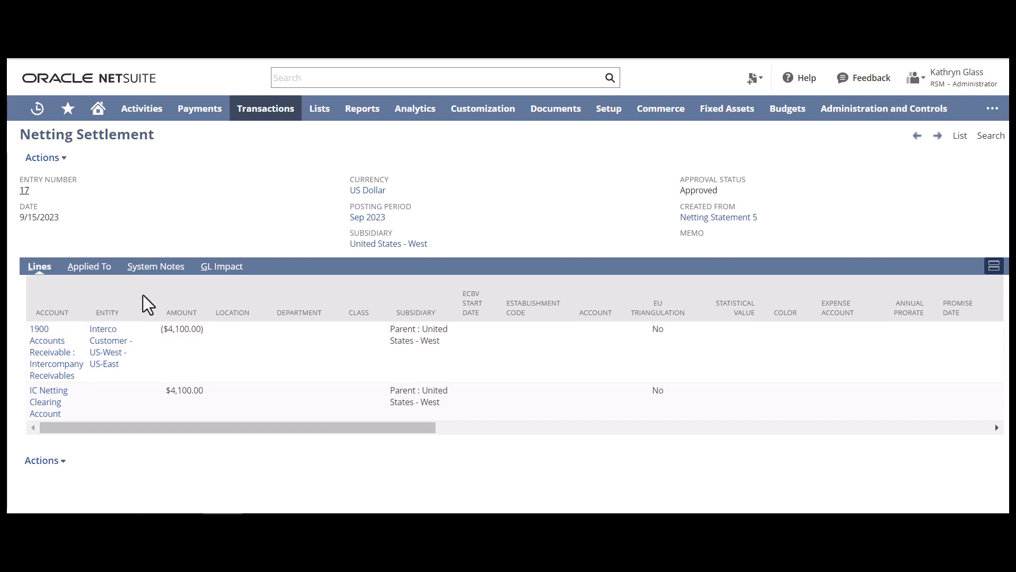
click(90, 267)
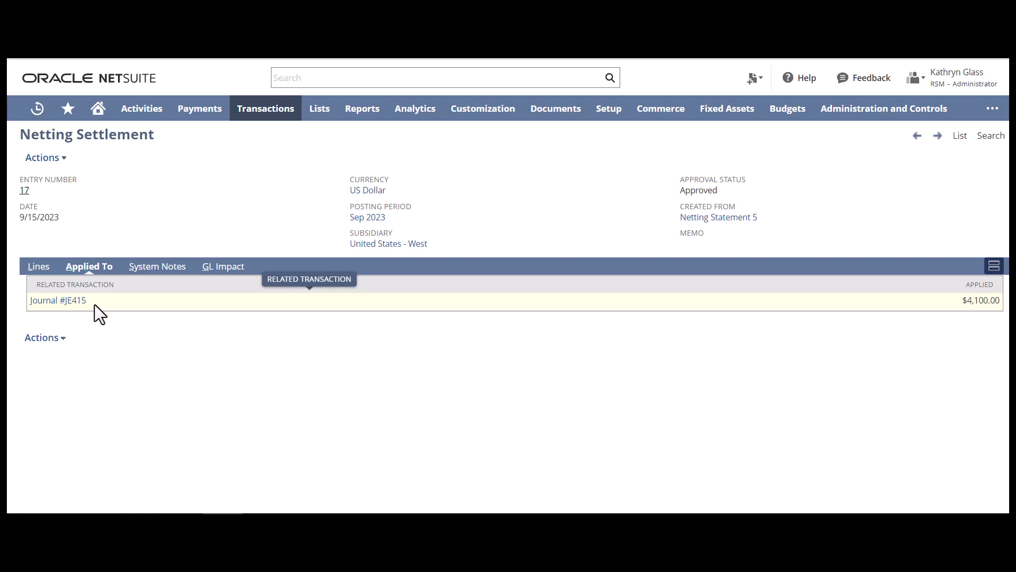
Open the Sep 2023 period close checklist and inspect the subsidiary locks in the Lock A/R task without submitting changes
mouse_move(603, 117)
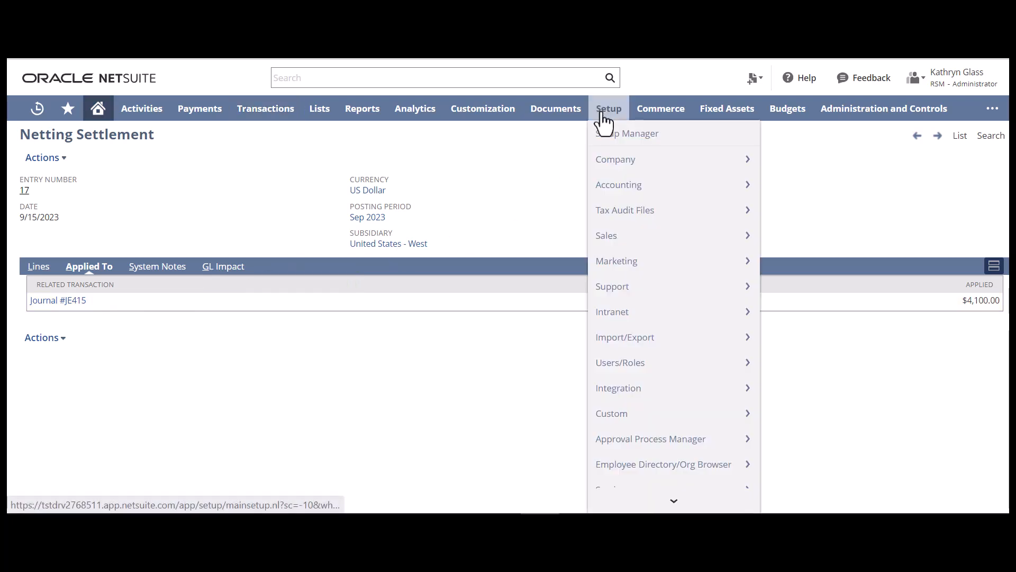
mouse_move(621, 187)
scroll(799, 238, down, 5)
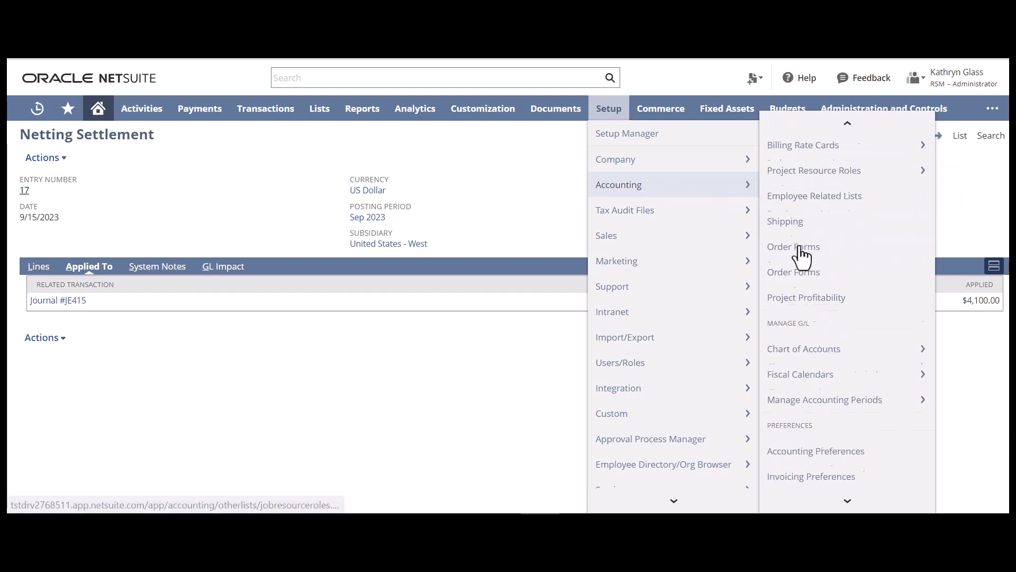
click(810, 347)
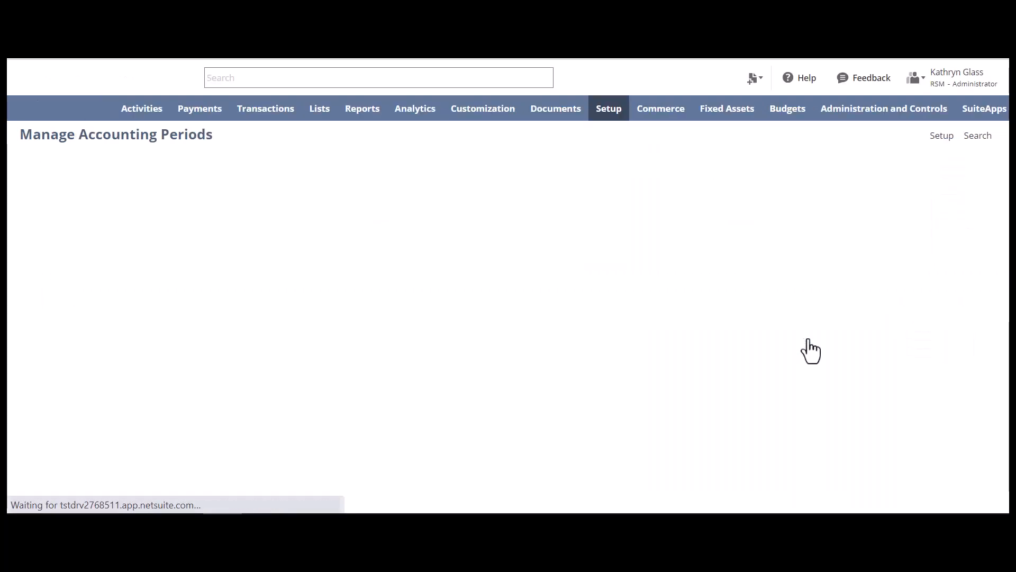
scroll(440, 358, down, 5)
scroll(440, 358, down, 5)
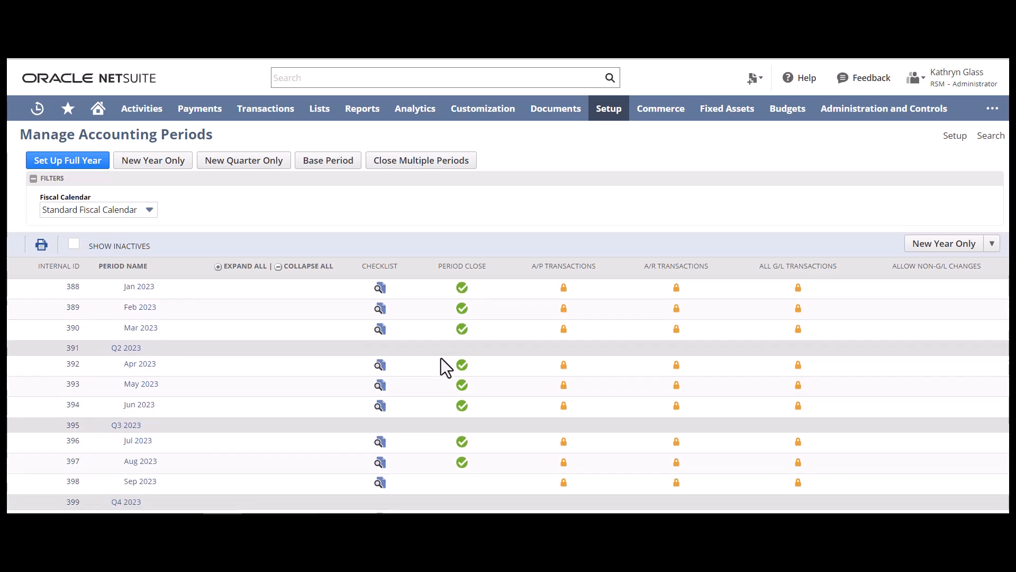
click(379, 404)
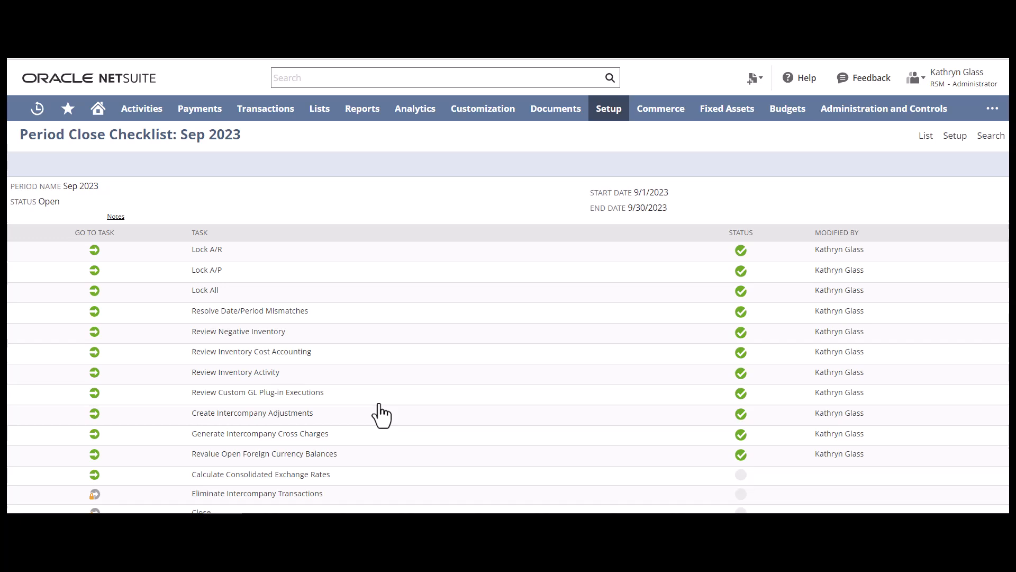
click(95, 250)
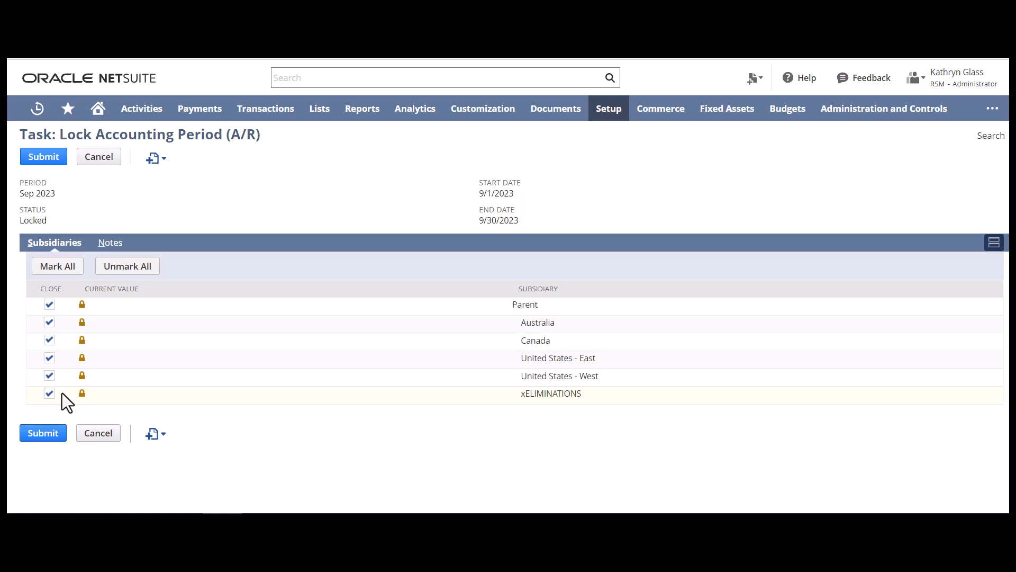
click(109, 433)
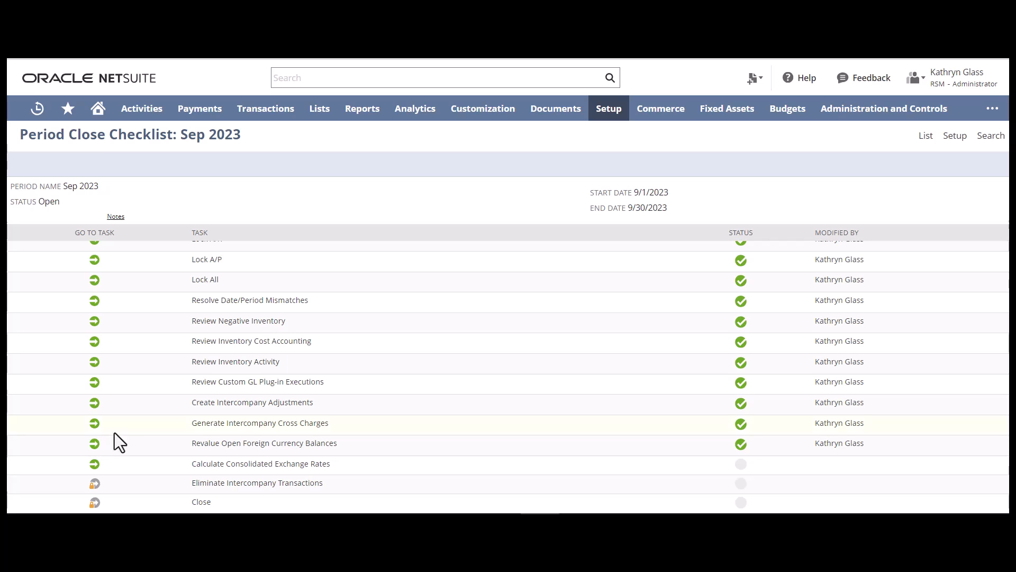
Calculate the Sep 2023 consolidated exchange rates for all subsidiaries and return to the period close checklist
click(94, 465)
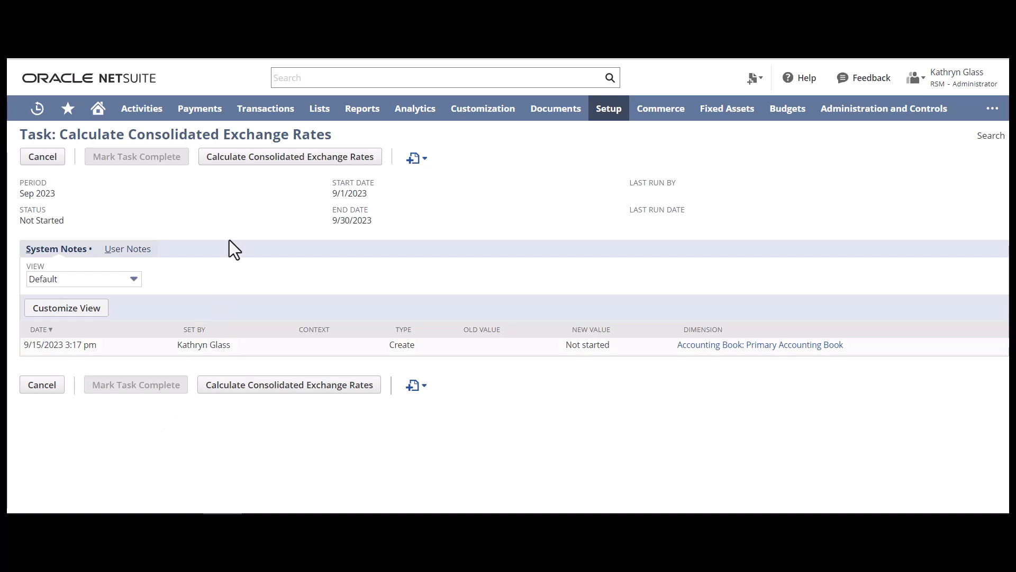
click(255, 159)
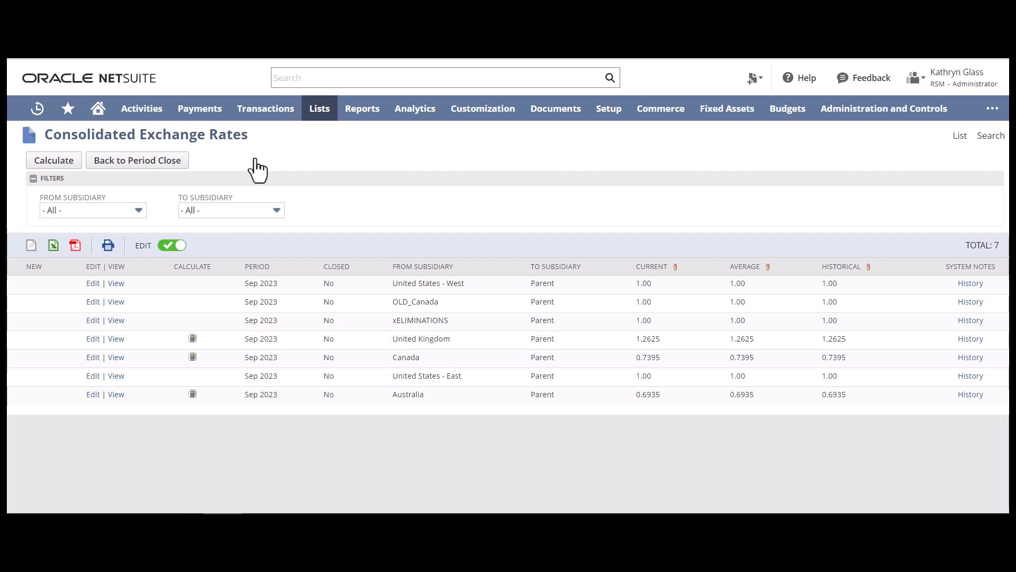
click(66, 165)
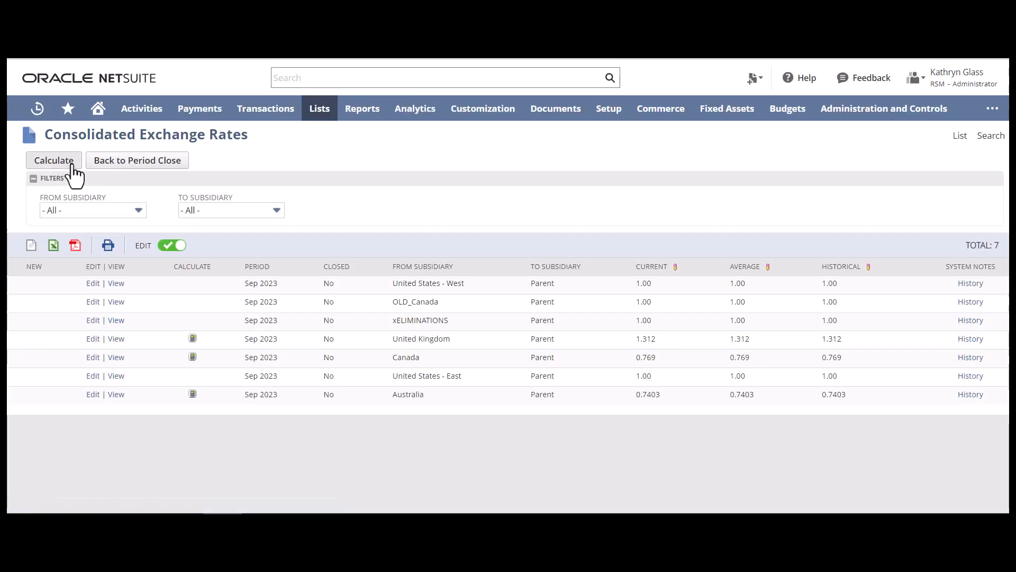
click(109, 166)
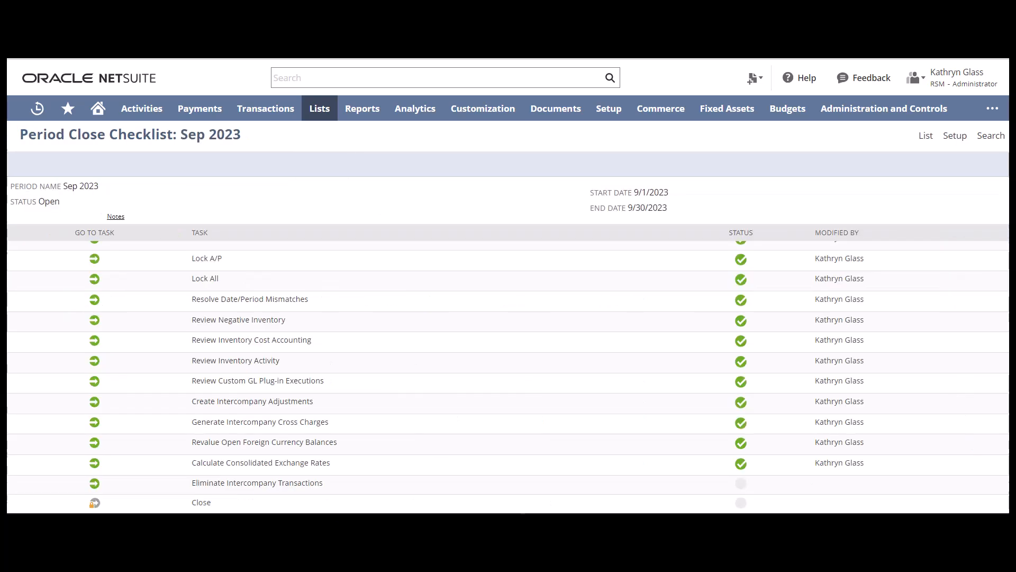
Run and save the intercompany elimination for the Sep 2023 posting period from the period close checklist
click(95, 483)
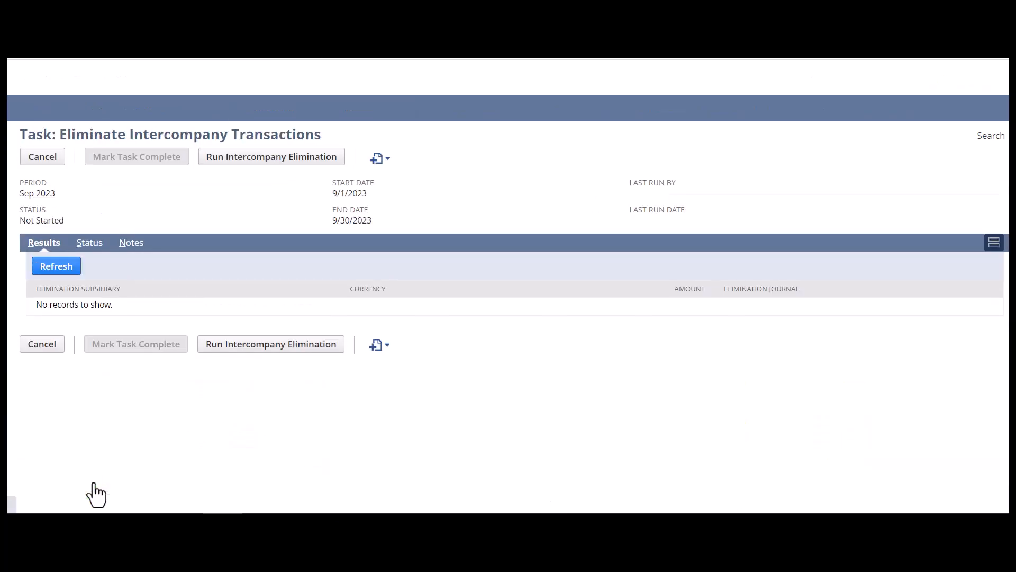
click(289, 162)
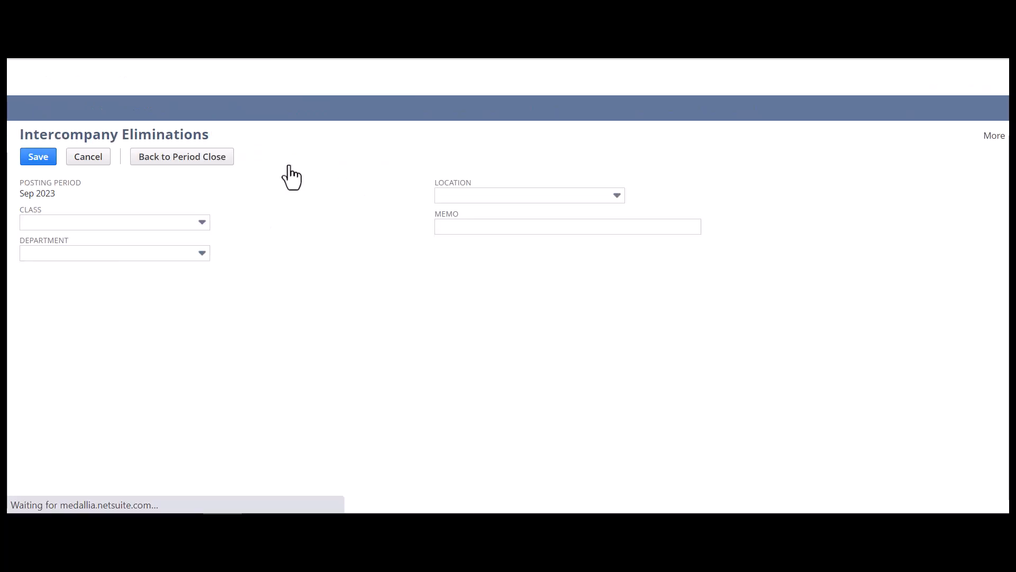
click(47, 158)
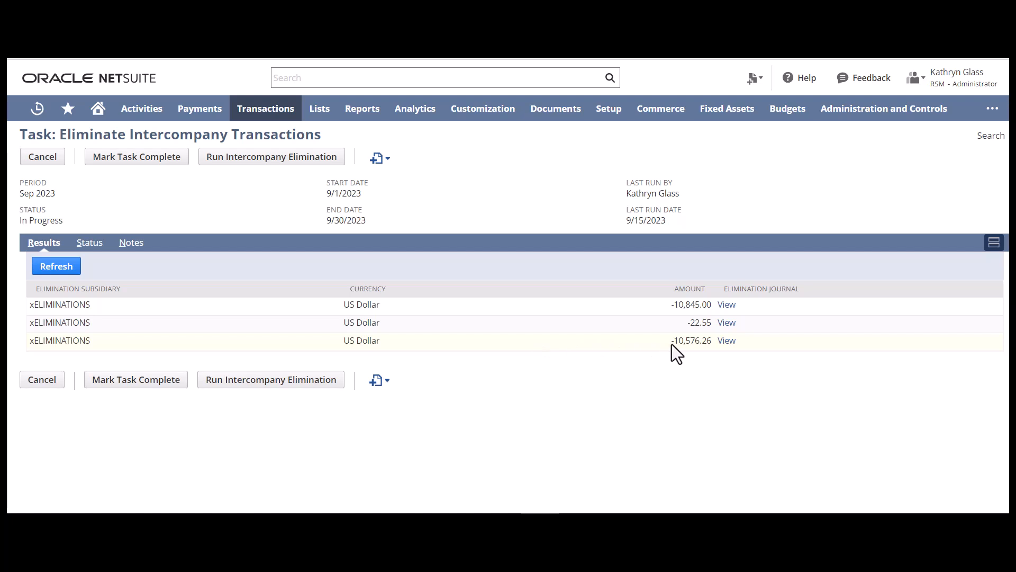
Open the last elimination journal in the results and review its header and lines
click(729, 348)
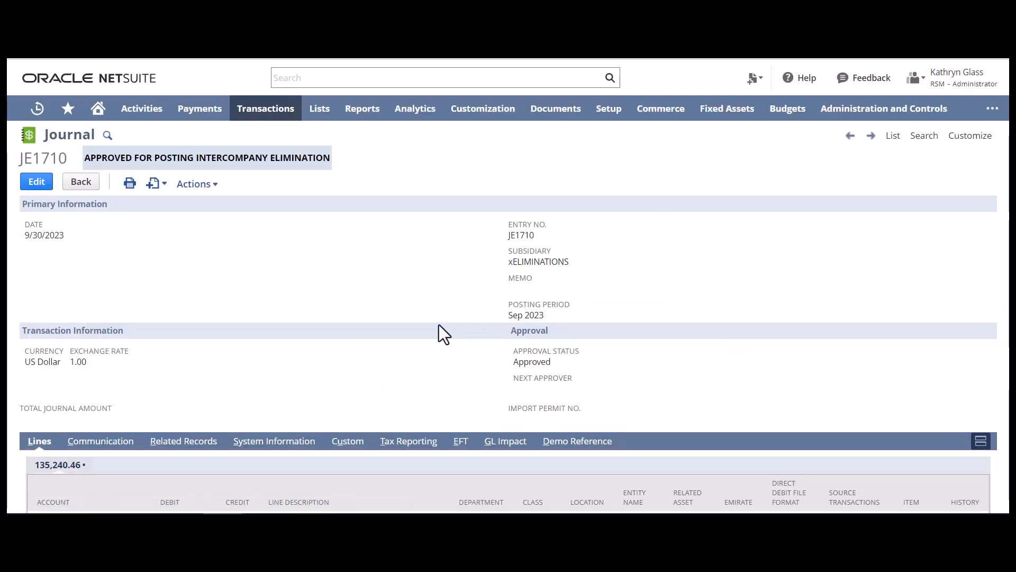
scroll(437, 325, down, 10)
scroll(437, 325, down, 7)
scroll(438, 325, up, 9)
scroll(437, 325, up, 10)
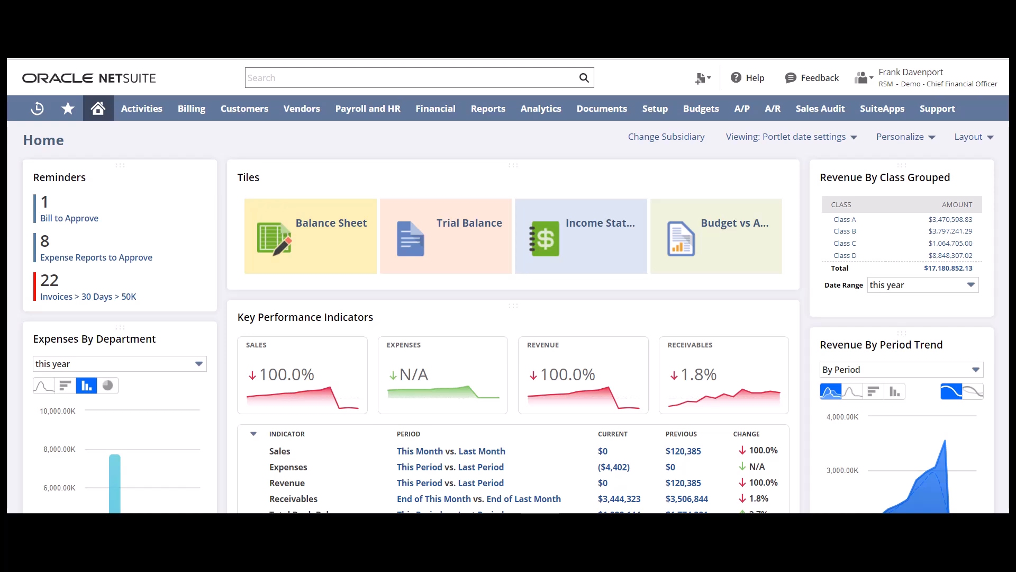
Restrict the home dashboard to United States - East with the Subsidiary Navigator and review its key performance indicators
scroll(422, 160, down, 6)
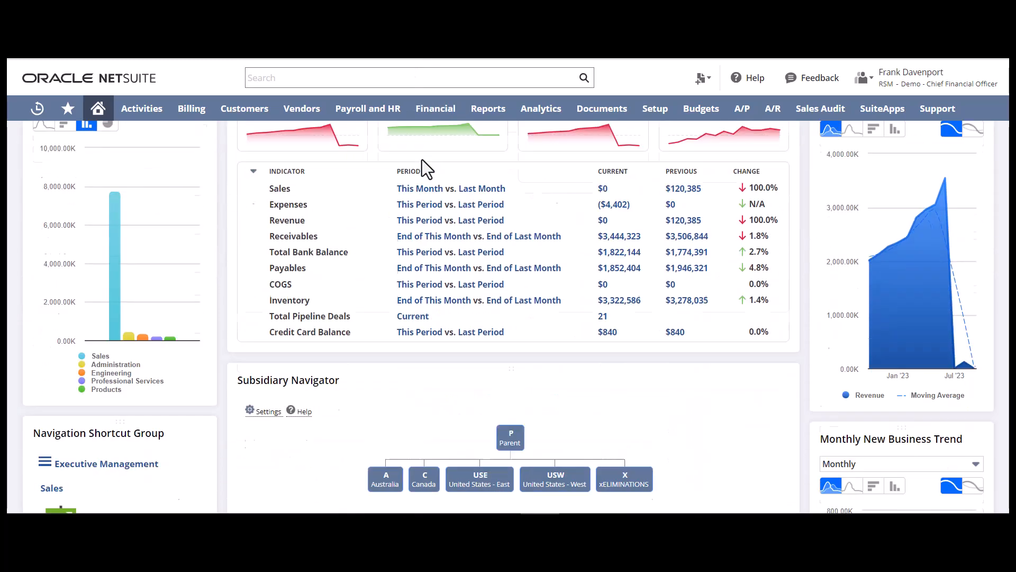
scroll(422, 160, down, 2)
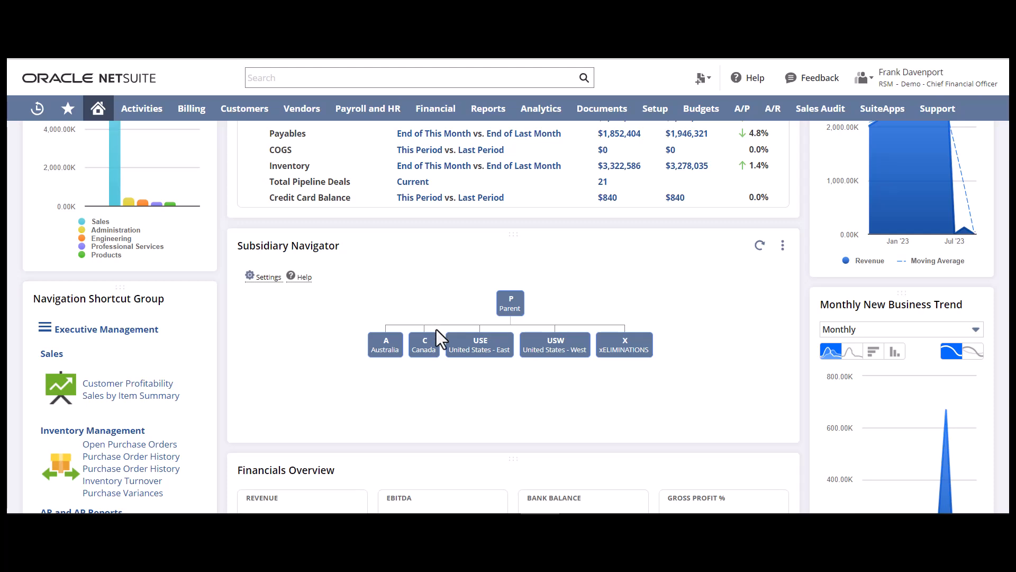
mouse_move(456, 353)
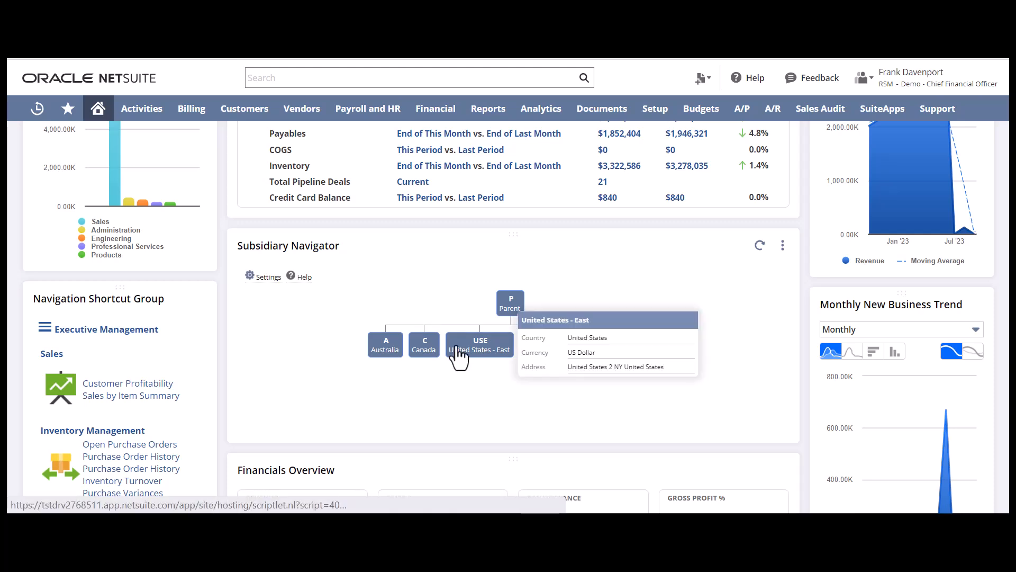
click(456, 349)
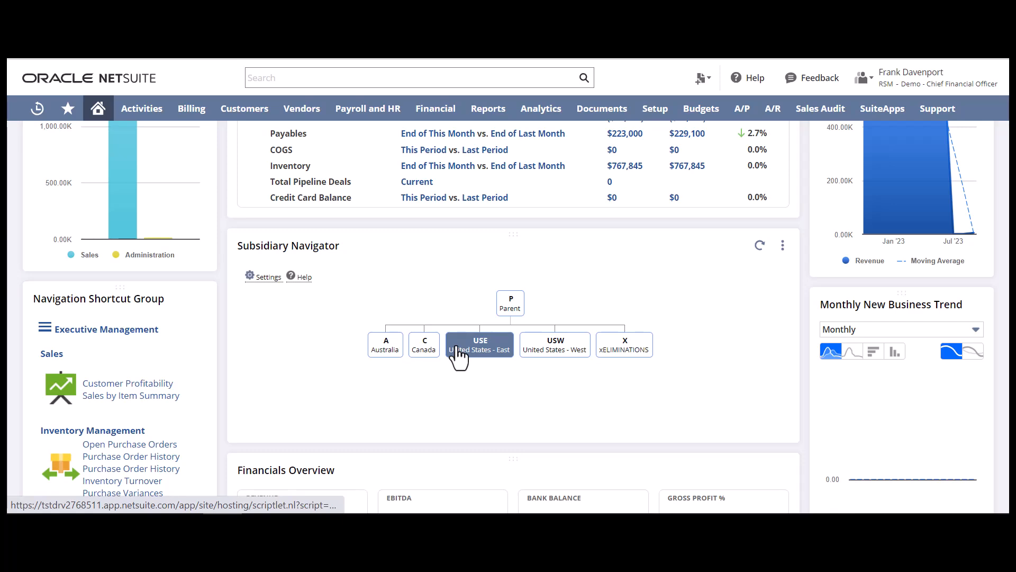
scroll(456, 349, up, 2)
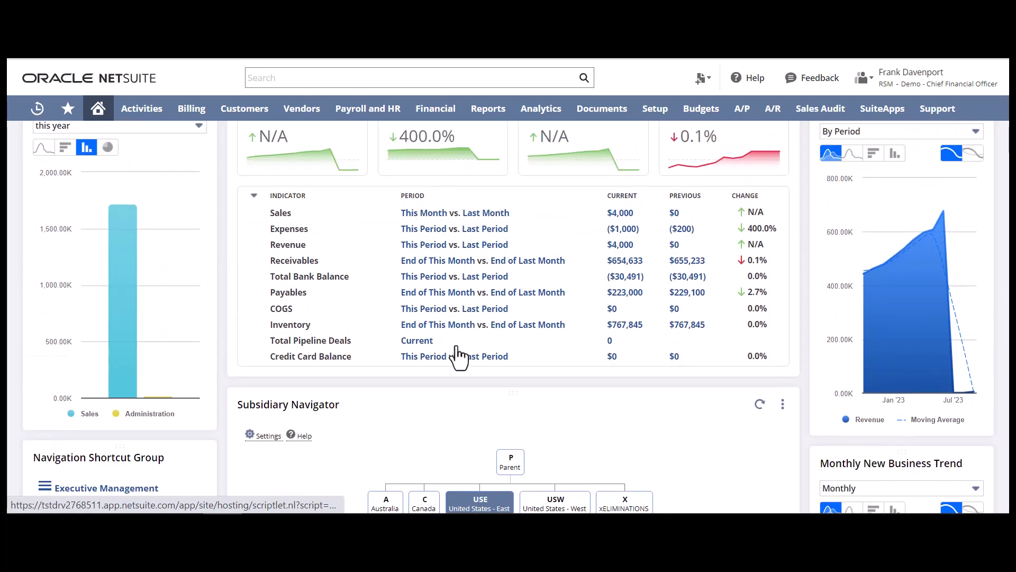
scroll(457, 346, down, 2)
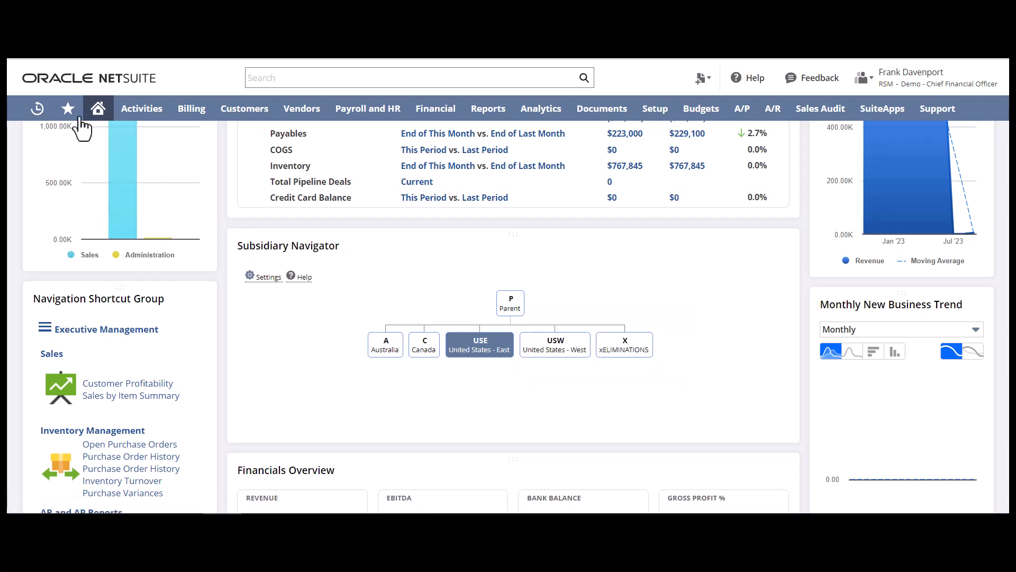
Open the Parent (Consolidated) income statement, break its columns down by Subsidiary (Hierarchy), and refresh the report
mouse_move(68, 108)
click(85, 160)
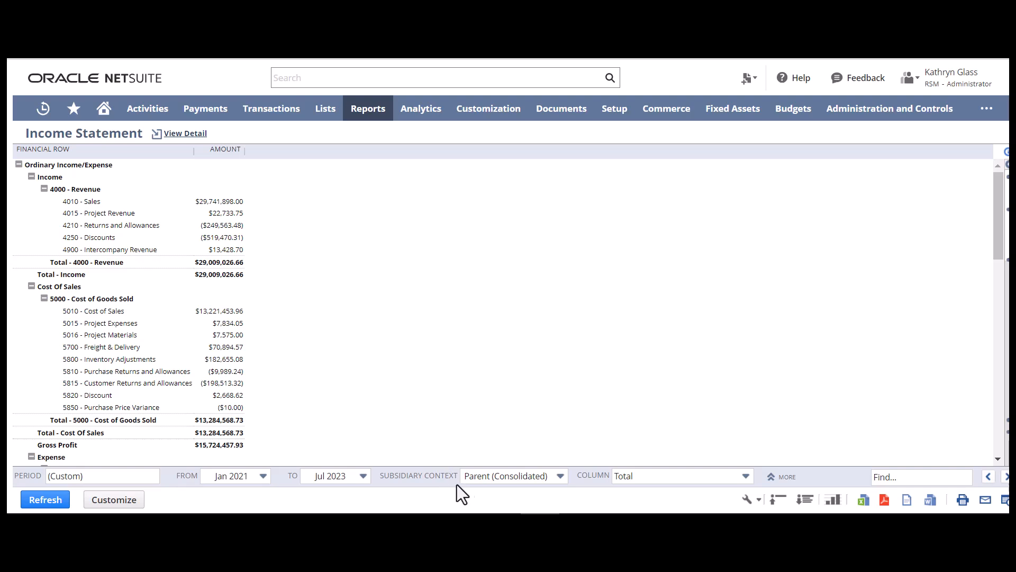
click(508, 481)
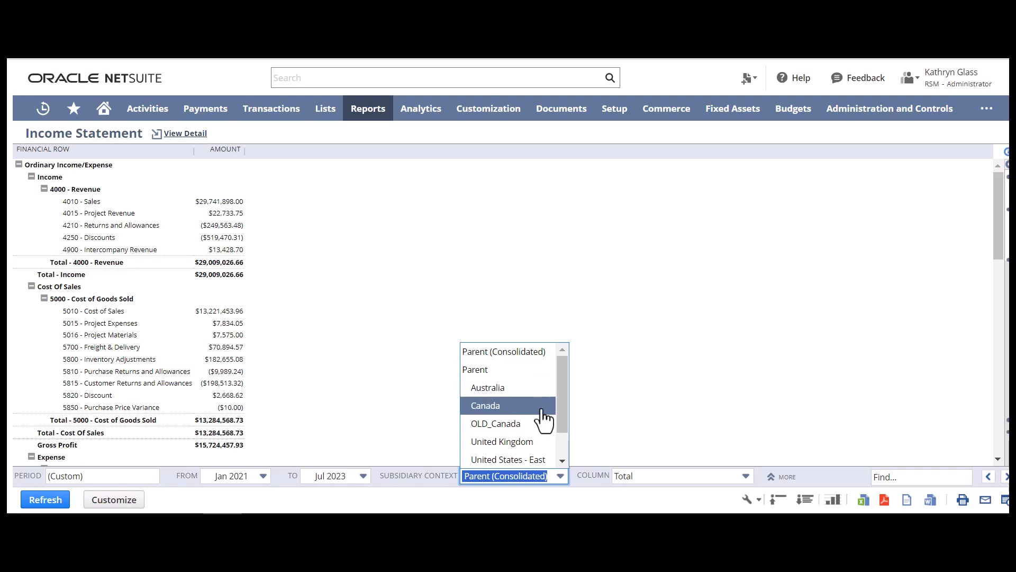
click(674, 478)
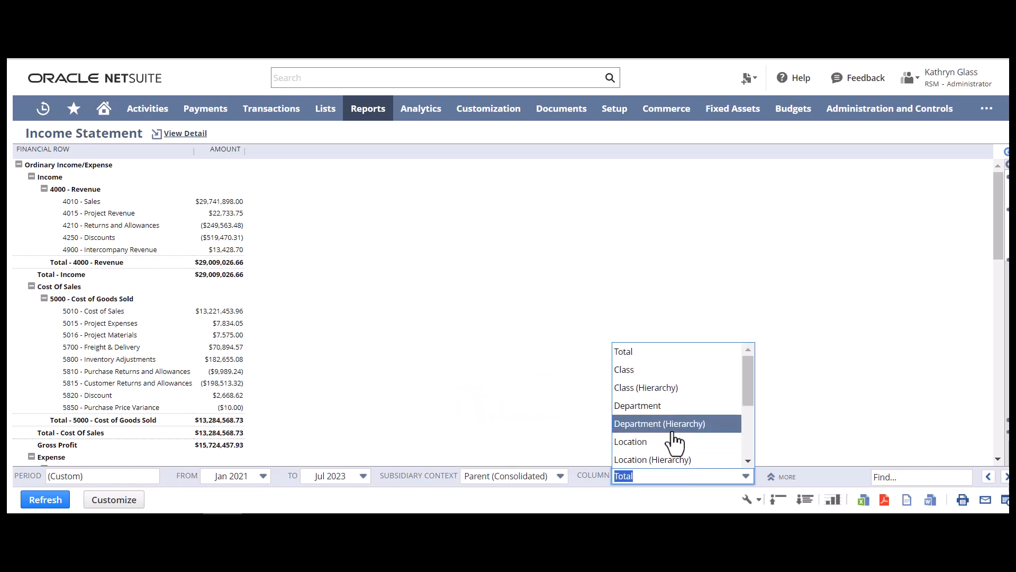
scroll(674, 442, down, 3)
click(665, 377)
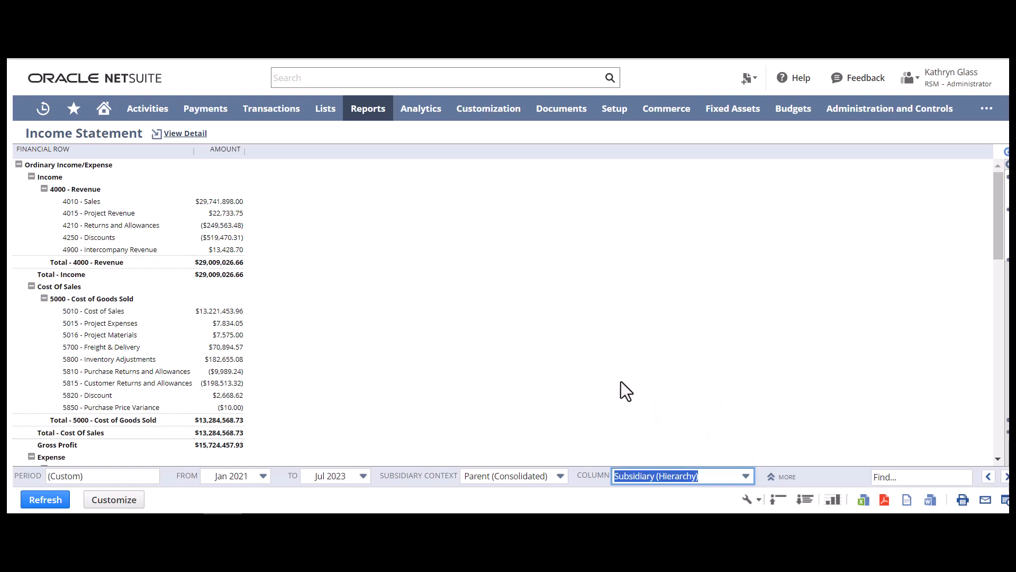
click(49, 501)
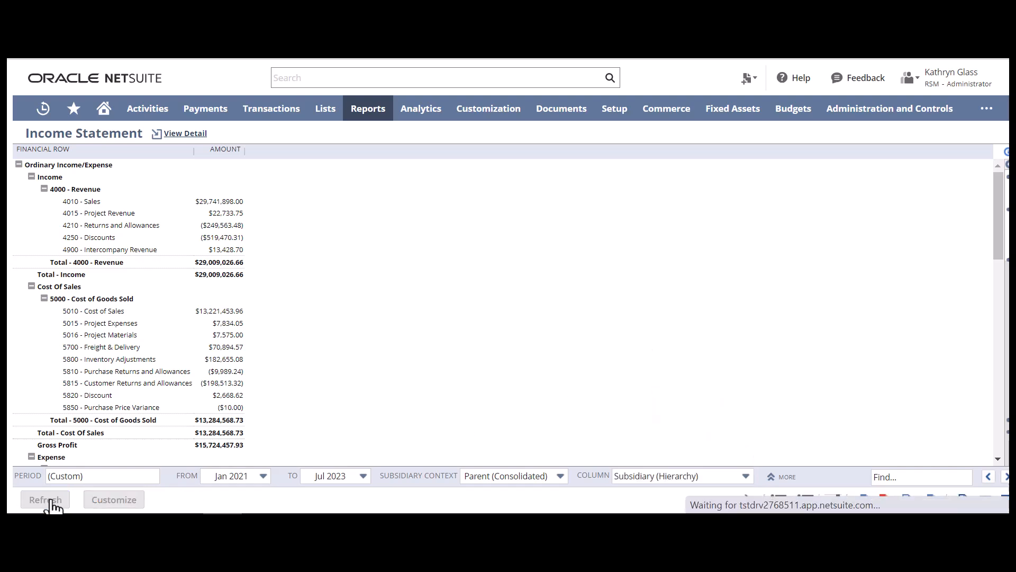